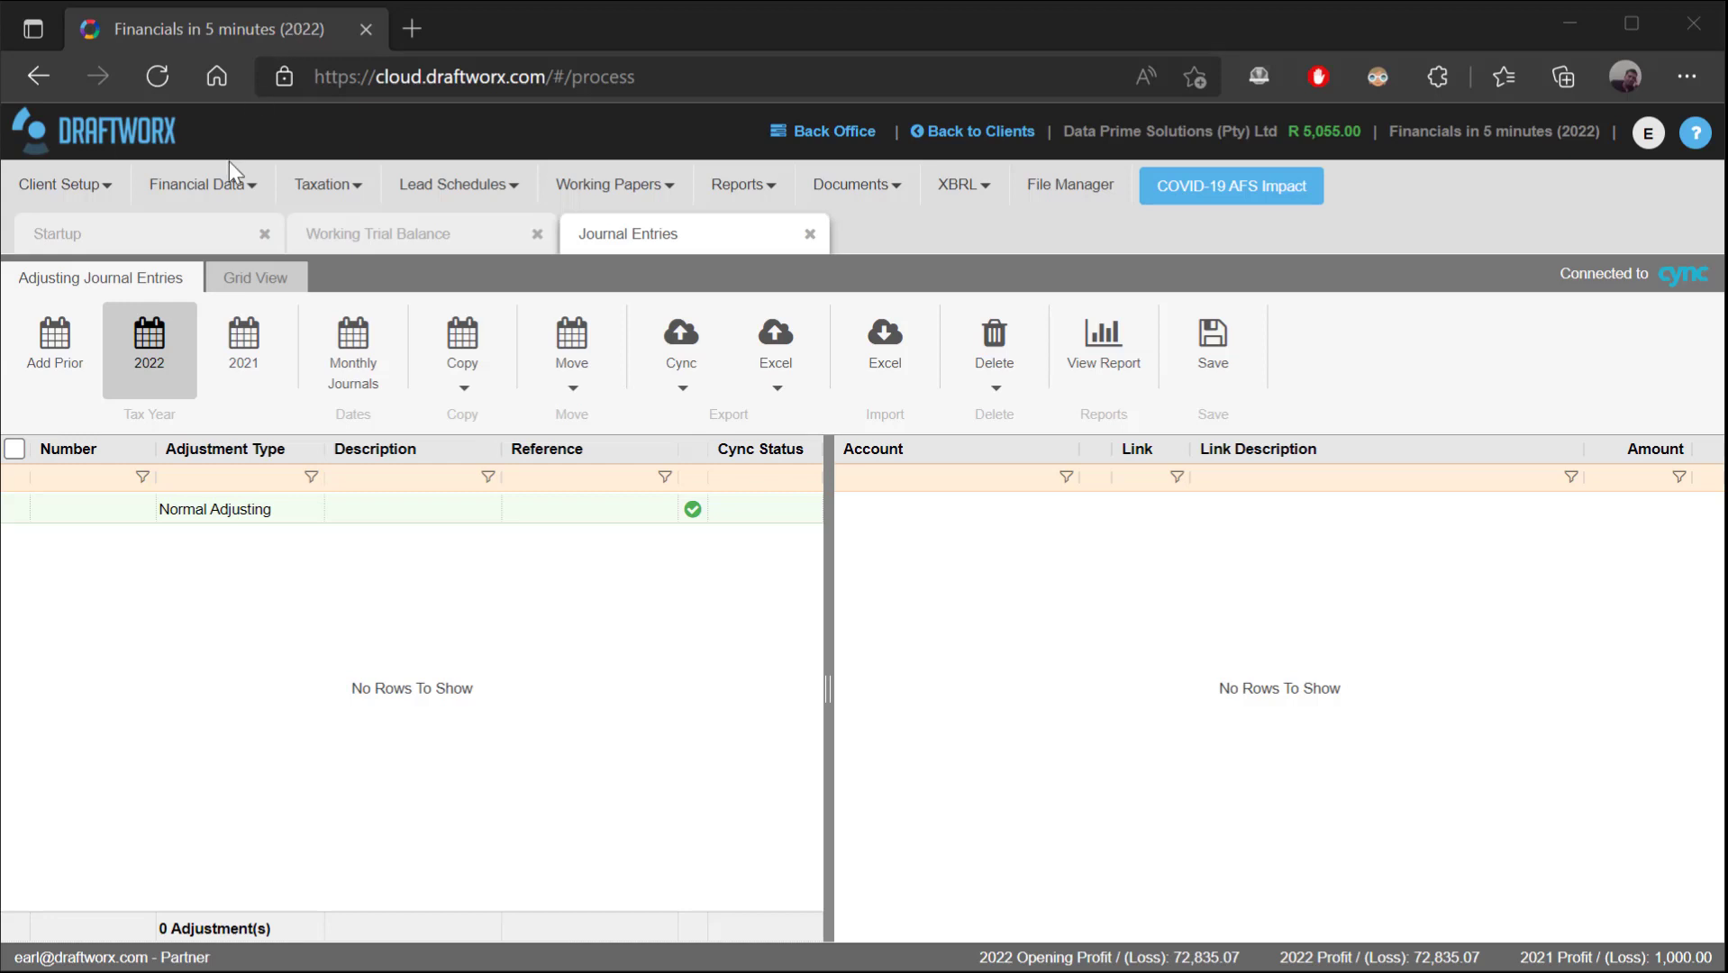
Open the Journal Entries (Legacy) page from Financial Data, then return to Journal Entries.
{"action": "left_click", "coordinate": [230, 187]}
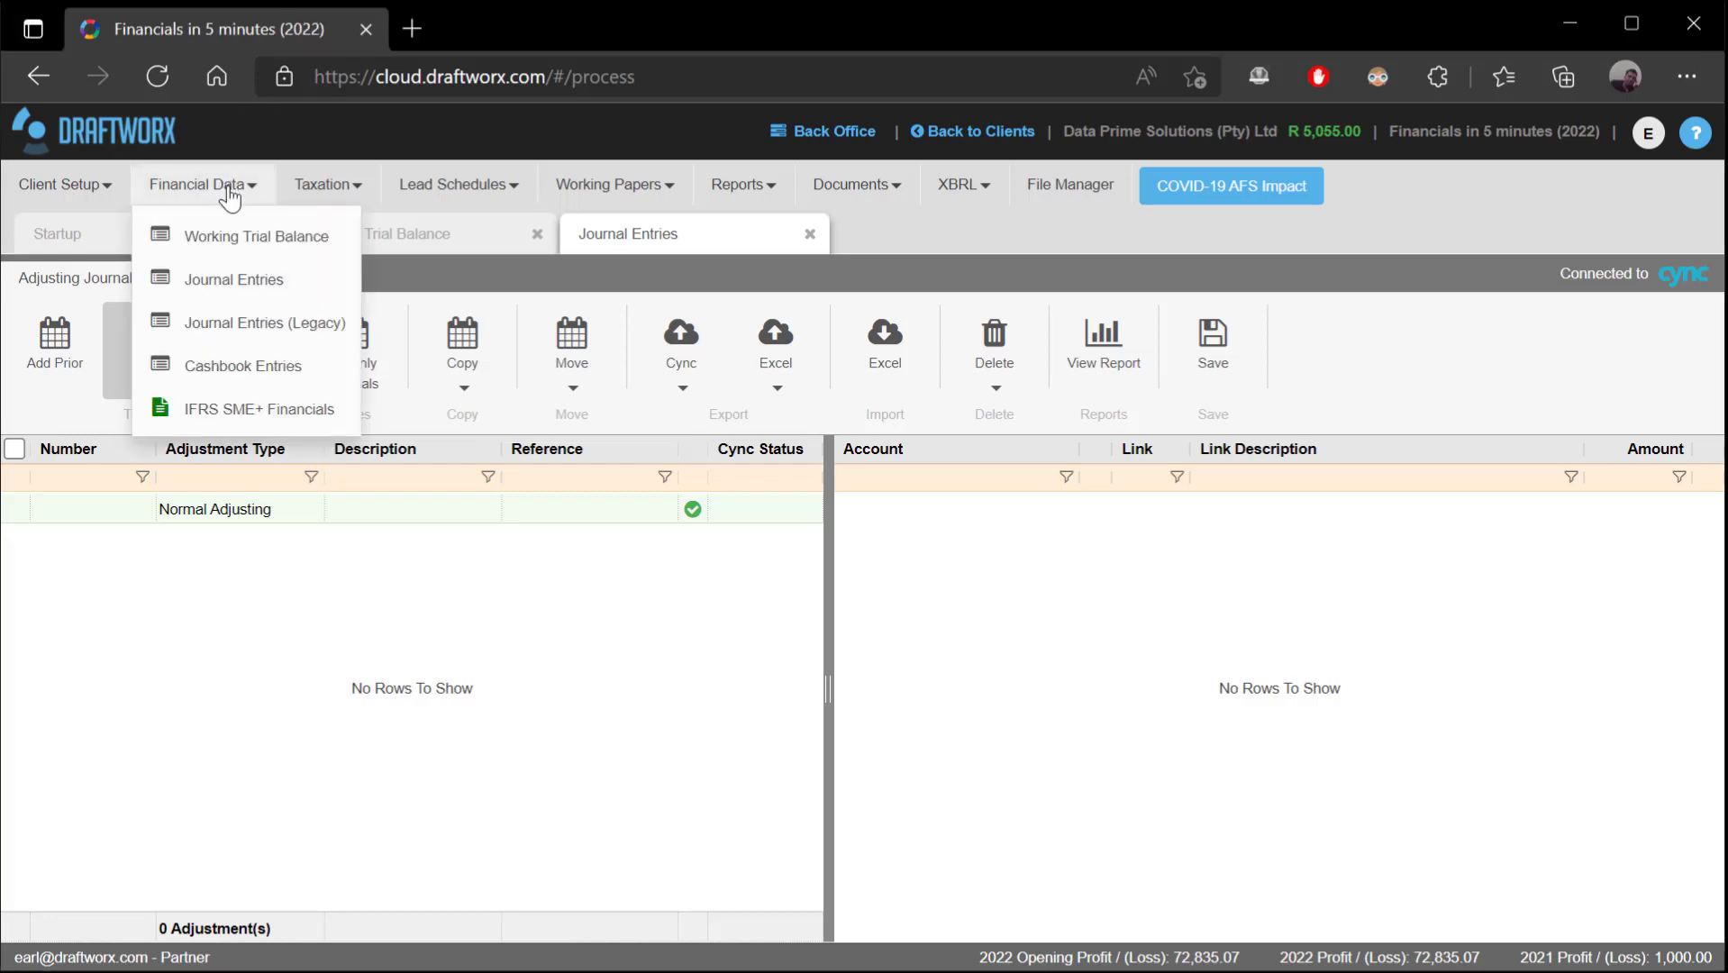
{"action": "left_click", "coordinate": [245, 326]}
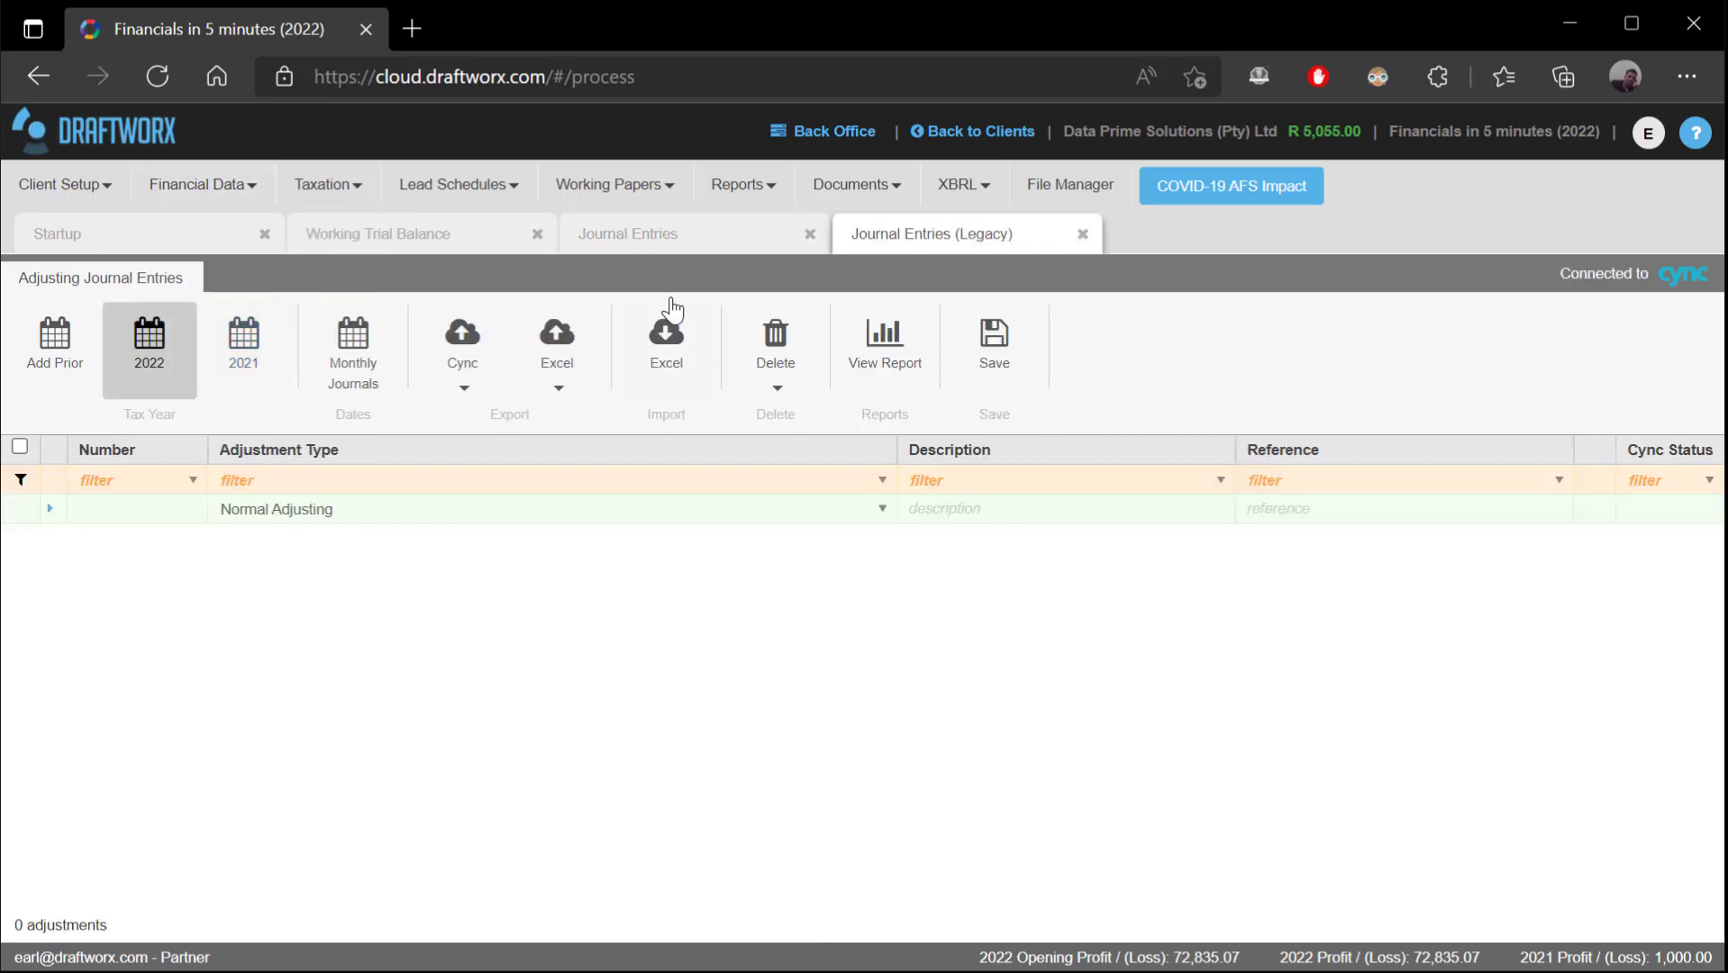
{"action": "left_click", "coordinate": [670, 233]}
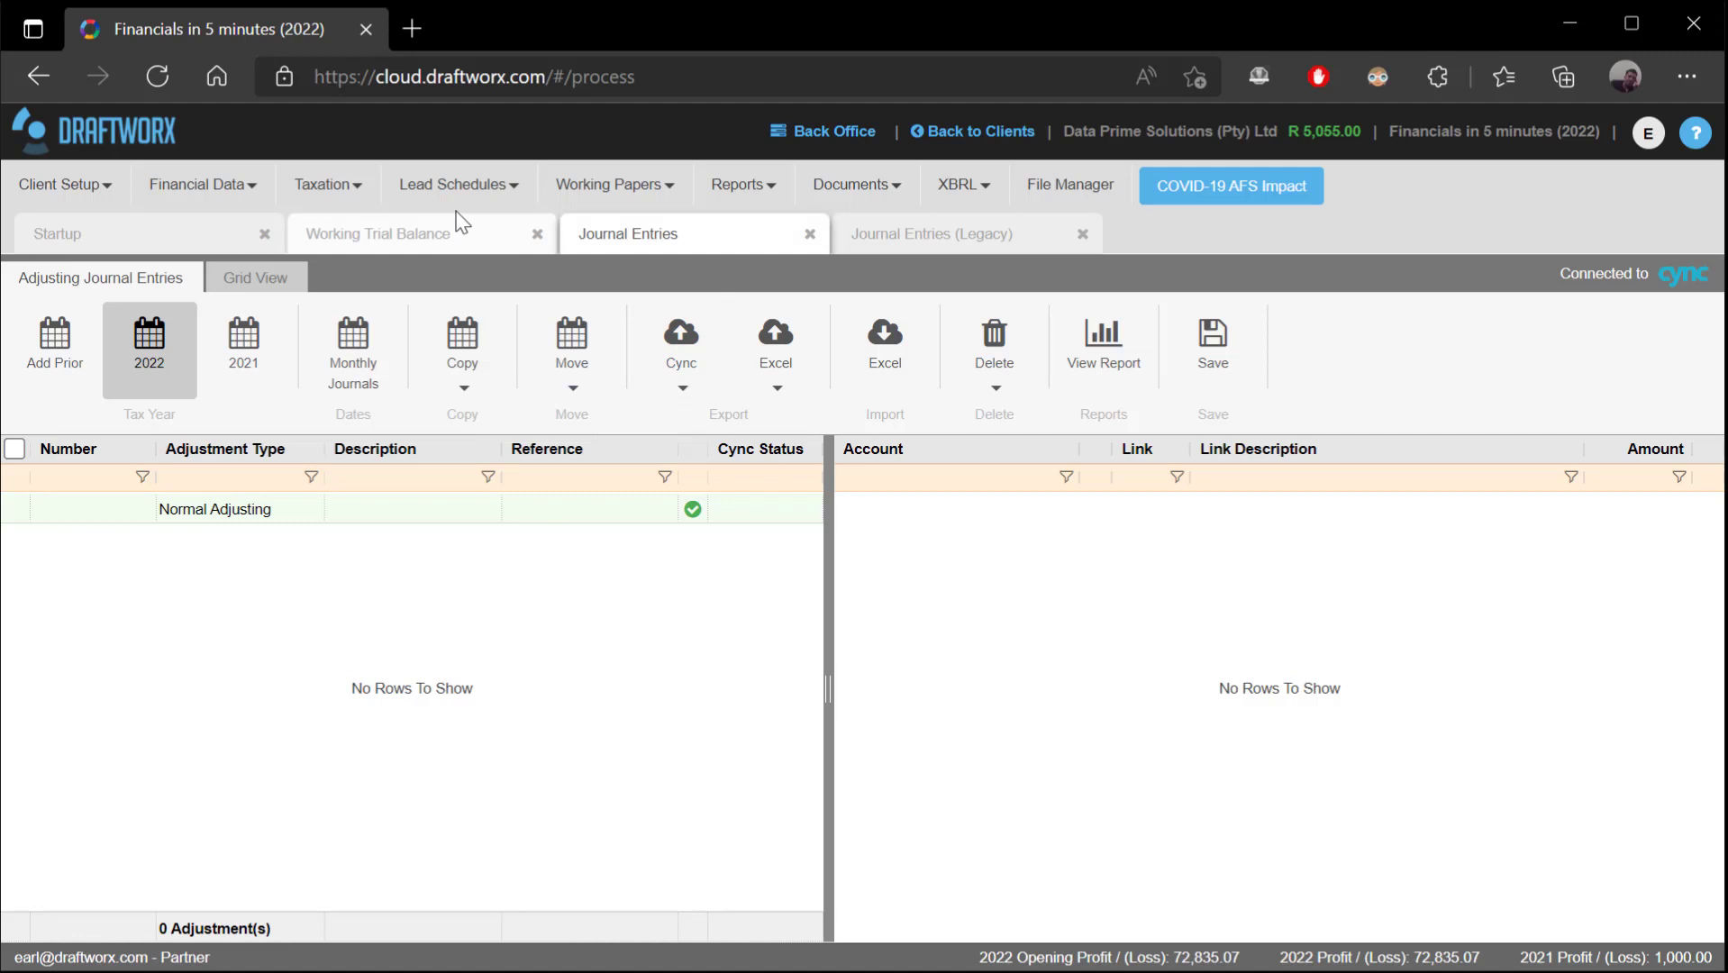
Check the Working Trial Balance accounts, then go back to the empty adjusting journal grid.
{"action": "left_click", "coordinate": [427, 244]}
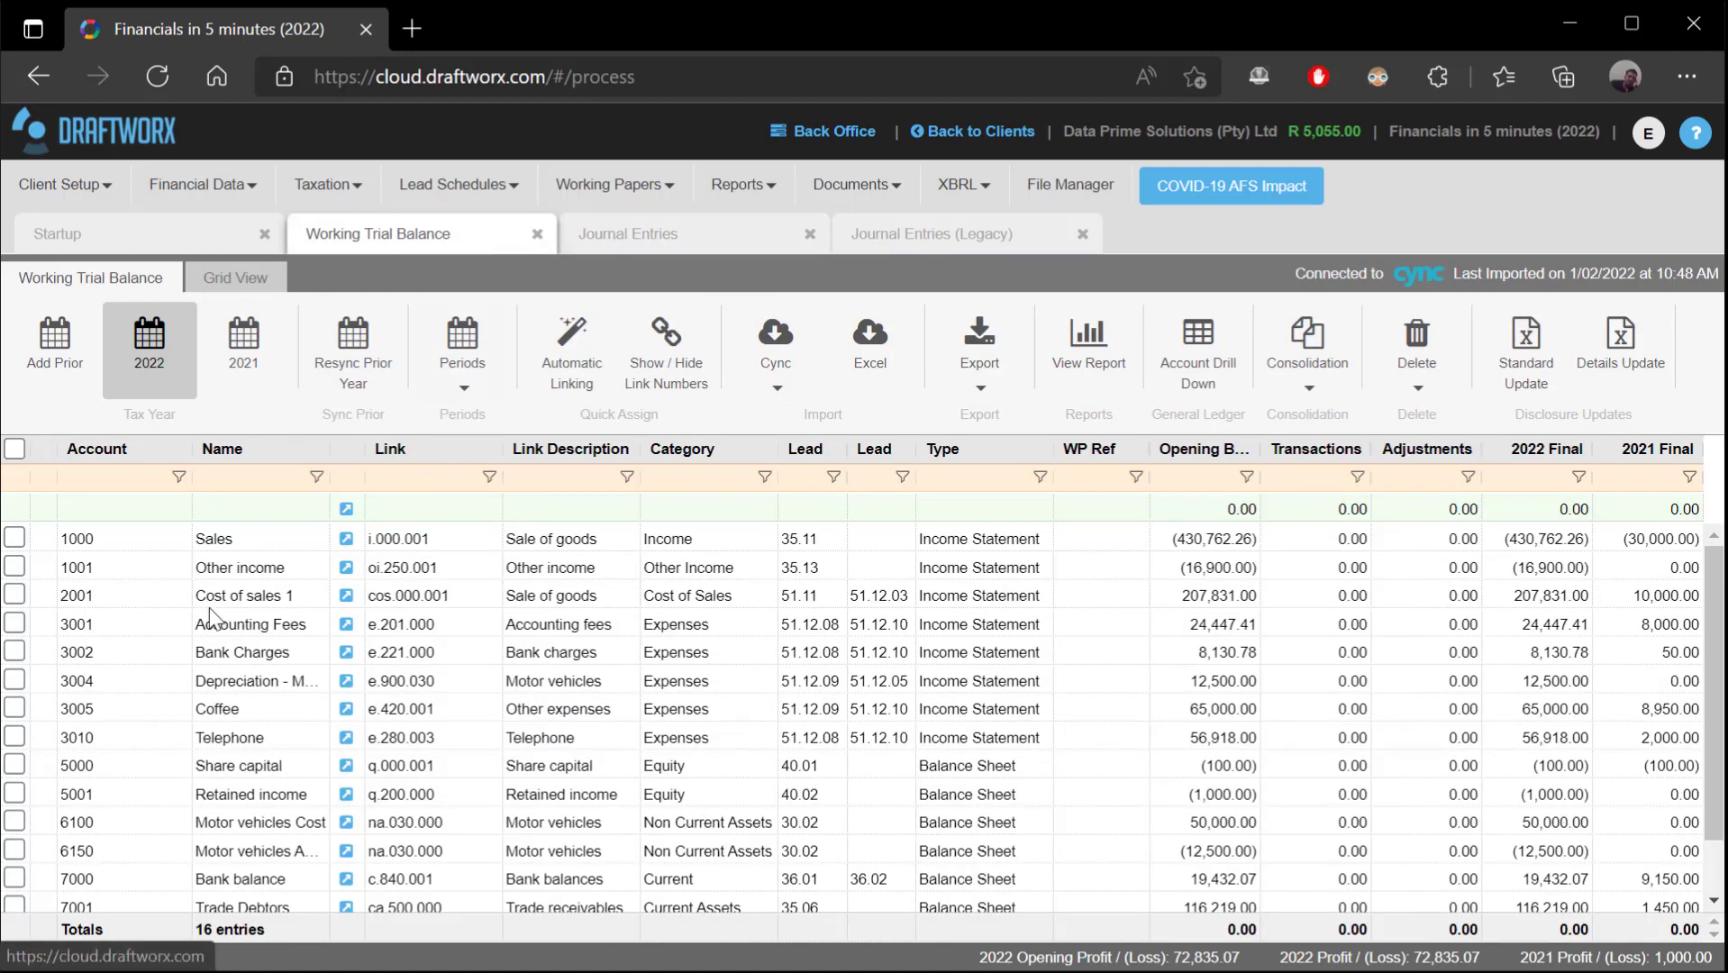
{"action": "left_click", "coordinate": [665, 236]}
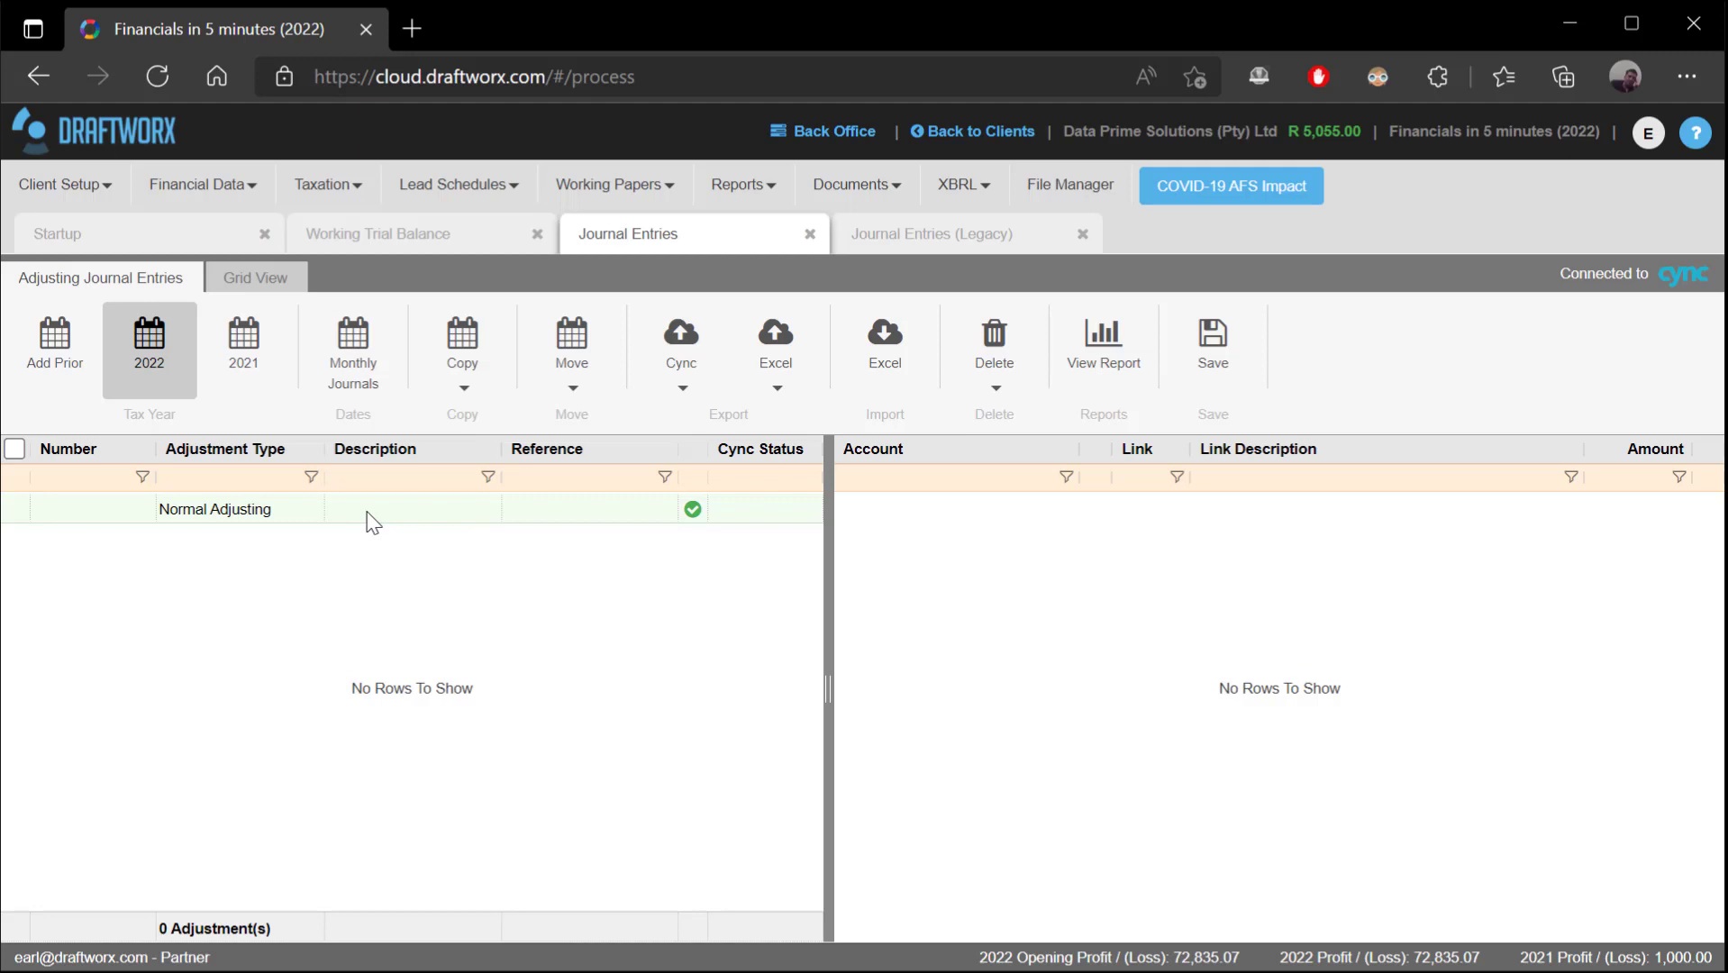
Open the Adjustment Type dropdown on the new journal row.
{"action": "left_click", "coordinate": [307, 509]}
{"action": "left_click", "coordinate": [308, 507]}
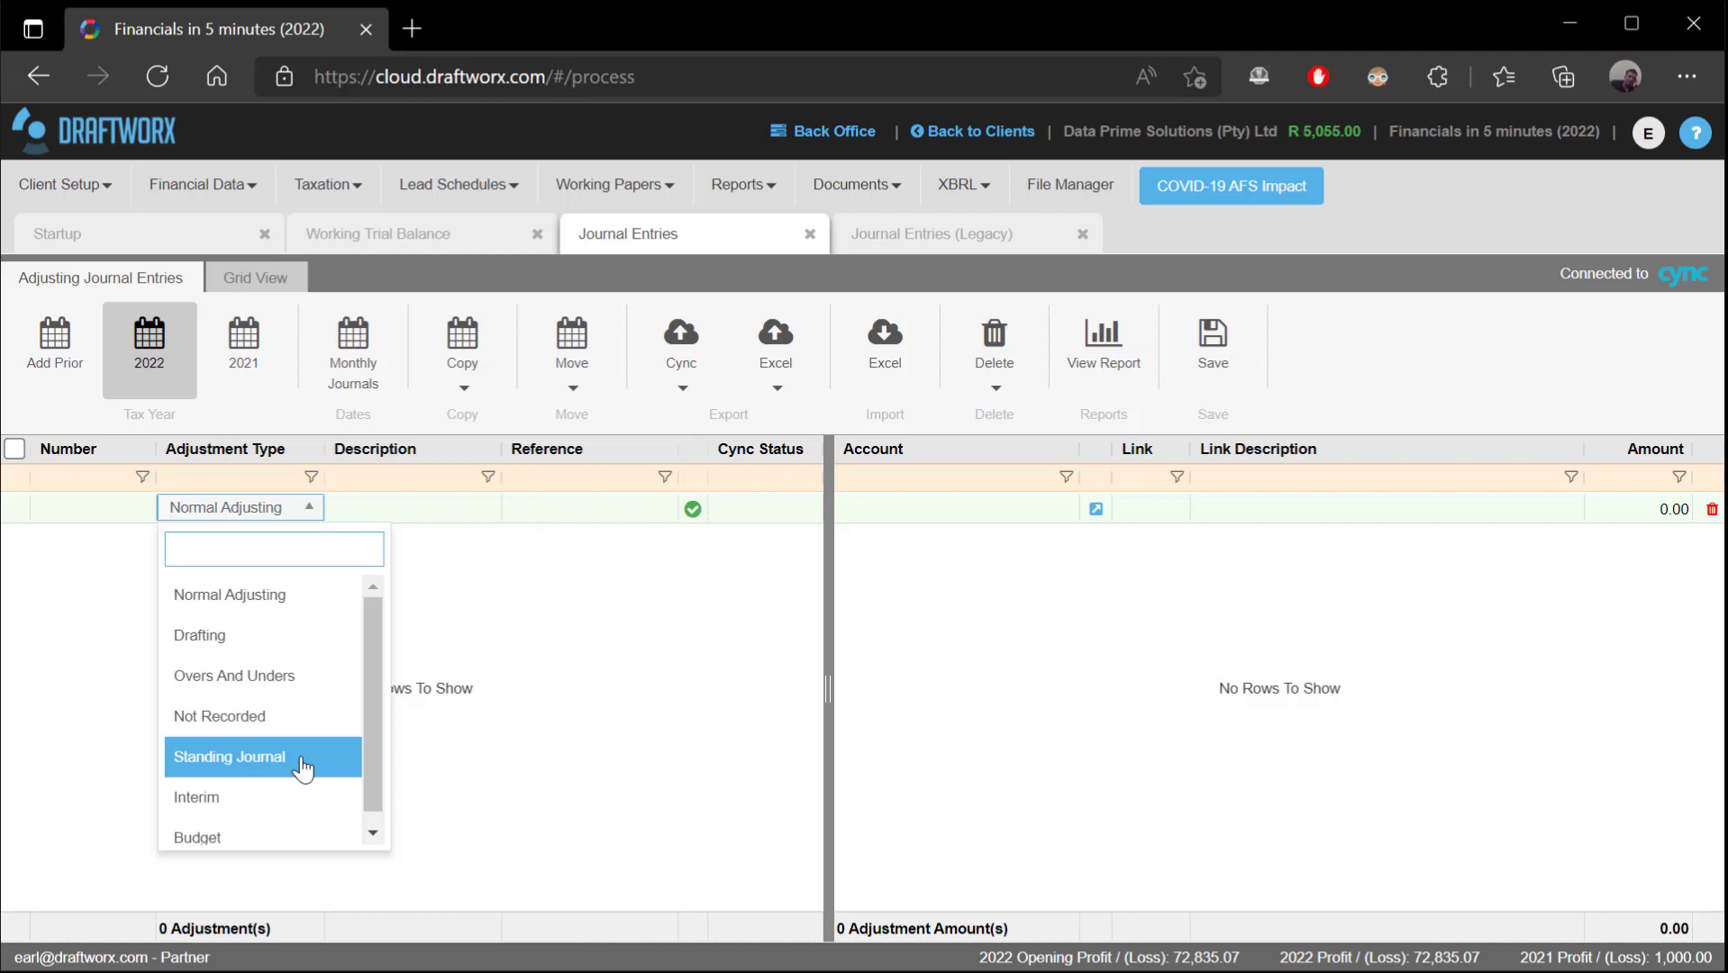
Make the new journal Normal Adjusting with the description 'Correction of account'.
{"action": "scroll", "coordinate": [270, 824], "scroll_direction": "down", "scroll_amount": 1}
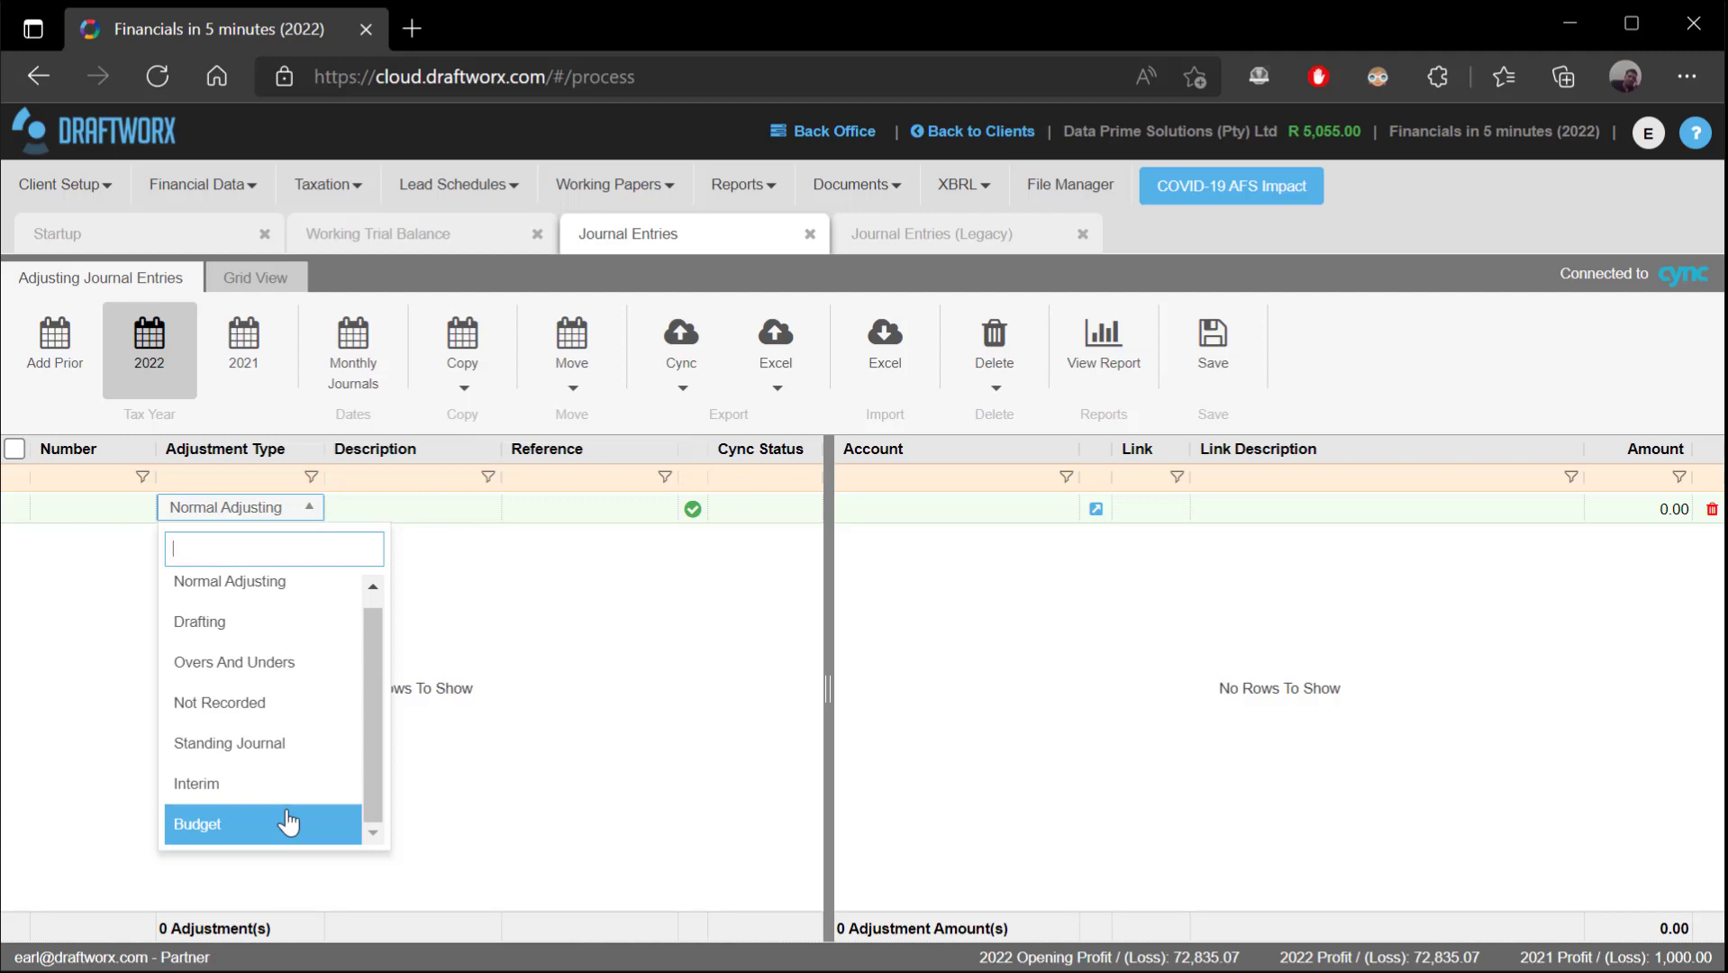
{"action": "scroll", "coordinate": [239, 594], "scroll_direction": "up", "scroll_amount": 1}
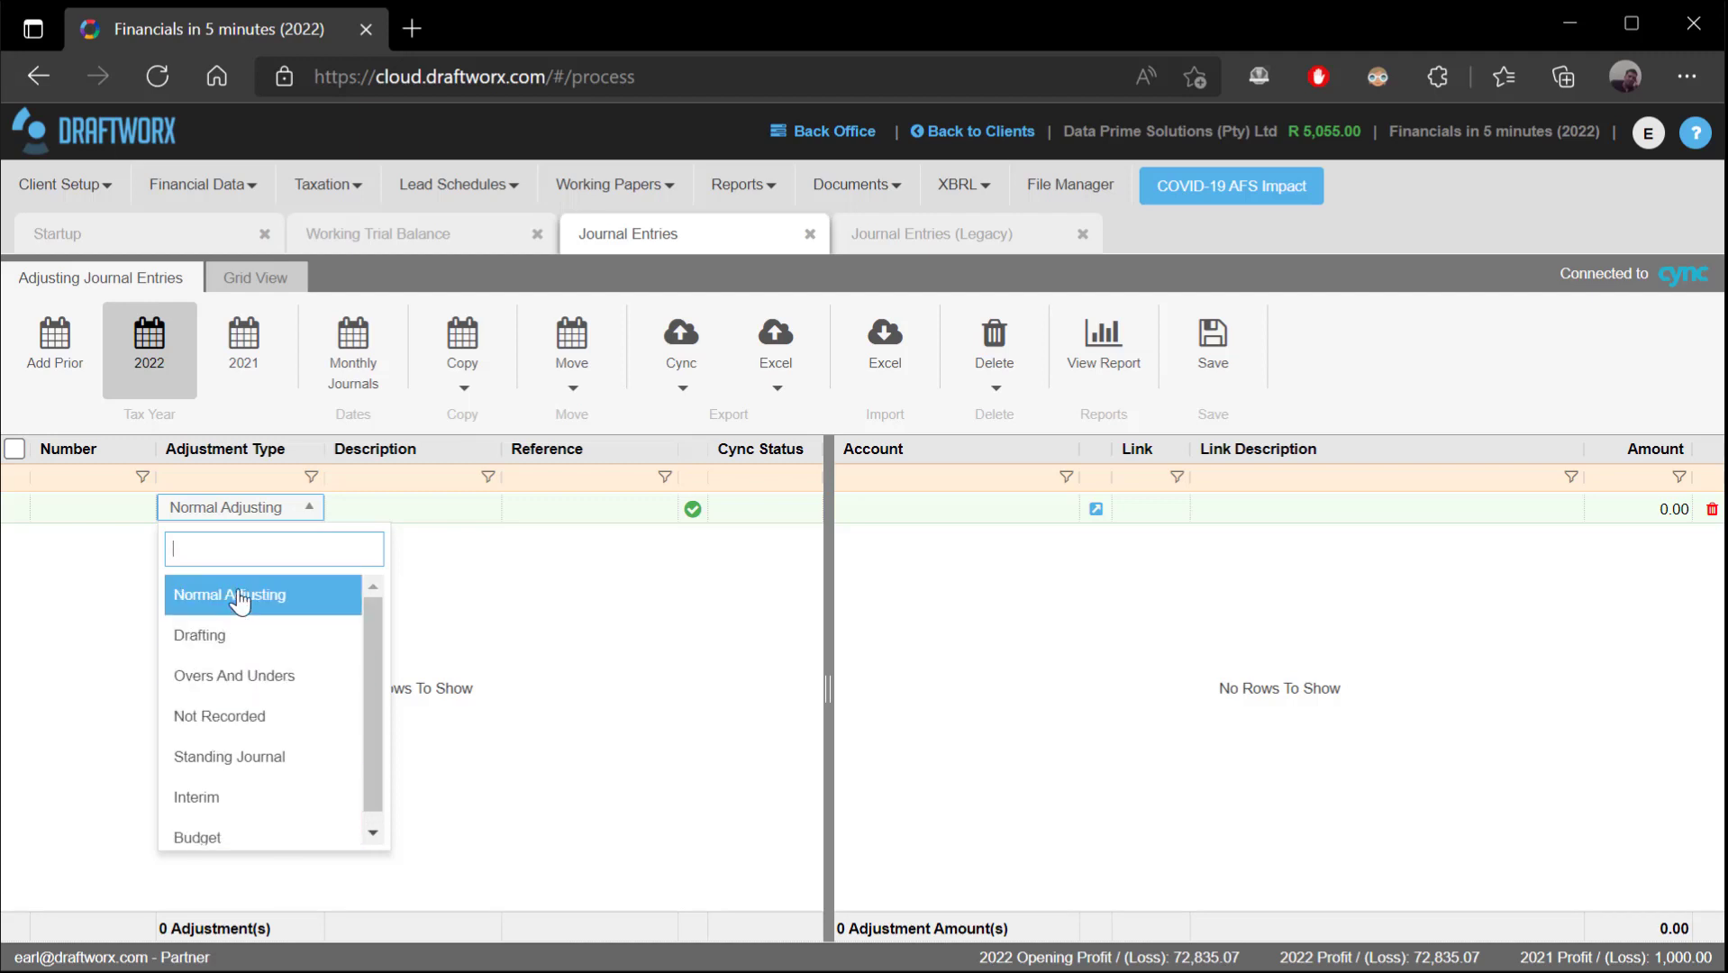
{"action": "left_click", "coordinate": [239, 595]}
{"action": "left_click", "coordinate": [370, 510]}
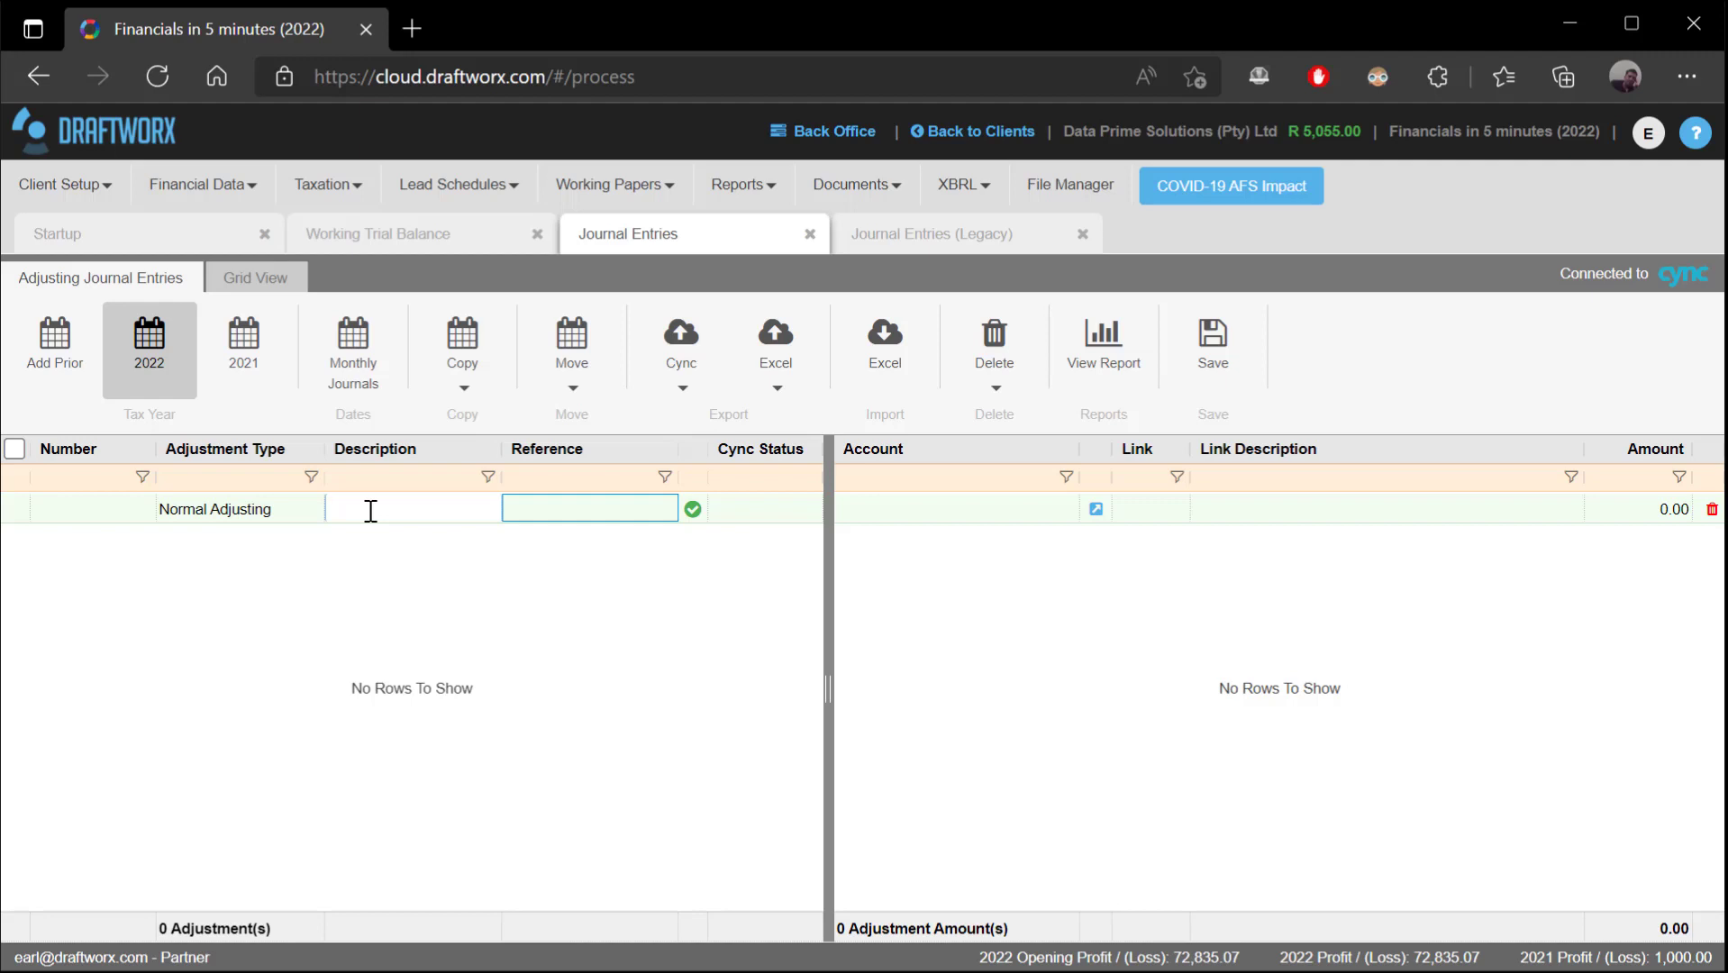
{"action": "type", "text": "Correction of account"}
{"action": "key", "text": "Return"}
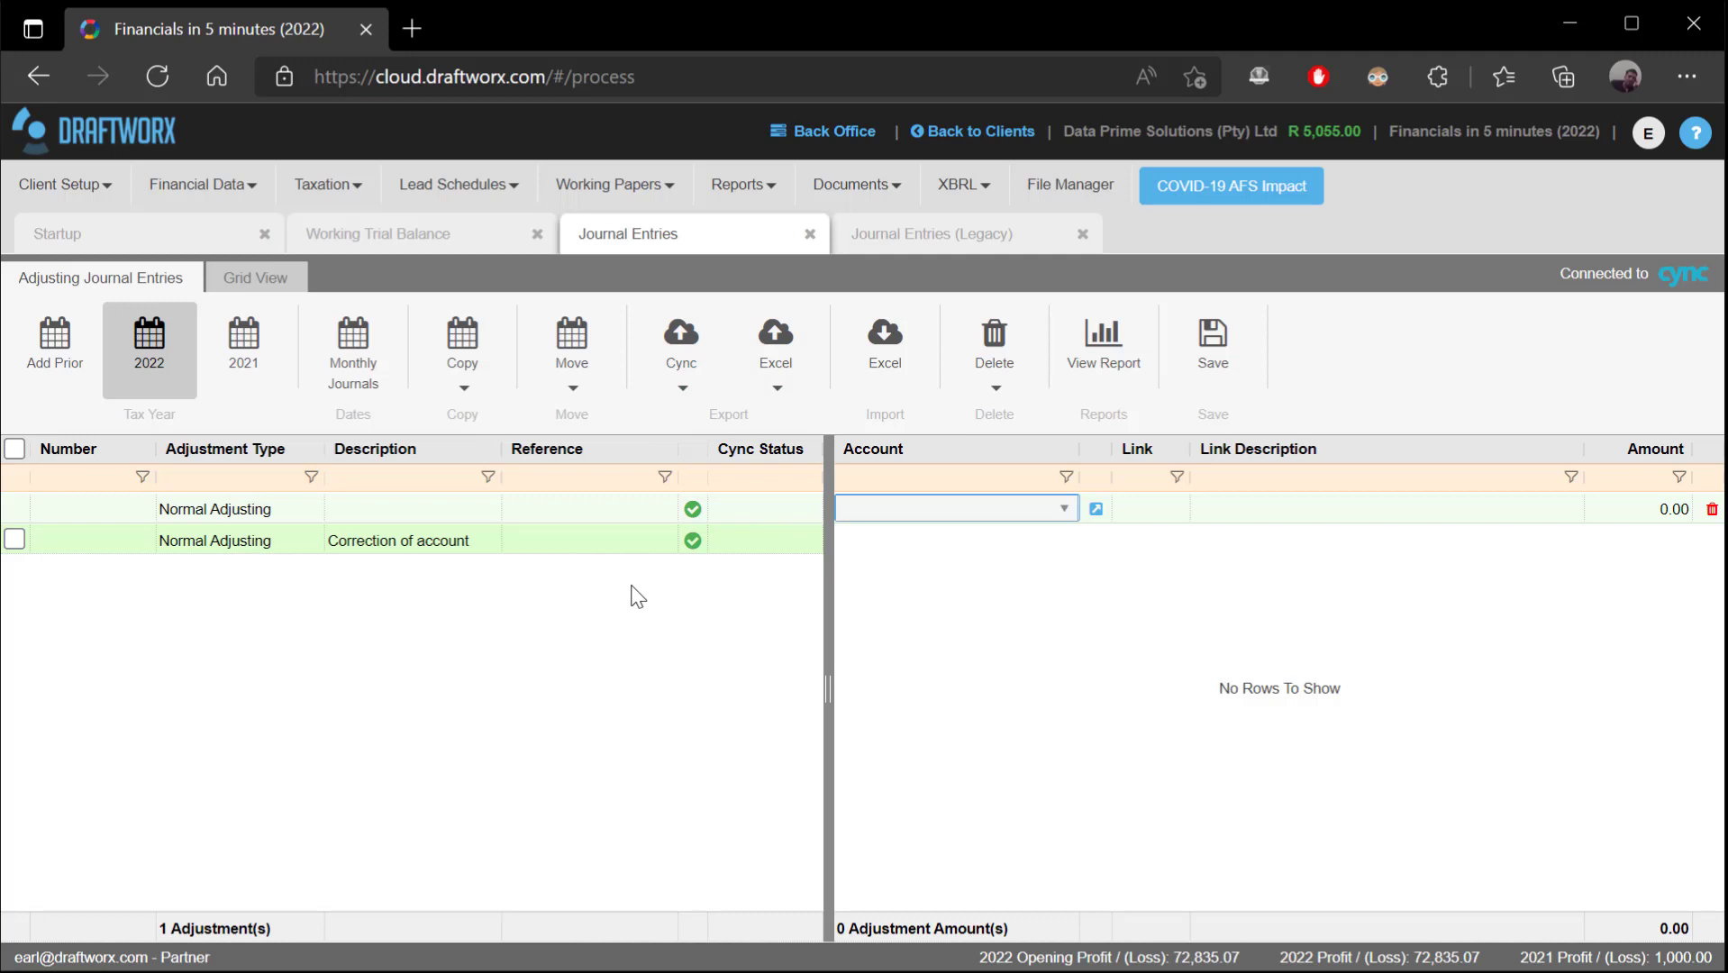
{"action": "left_click", "coordinate": [1063, 510]}
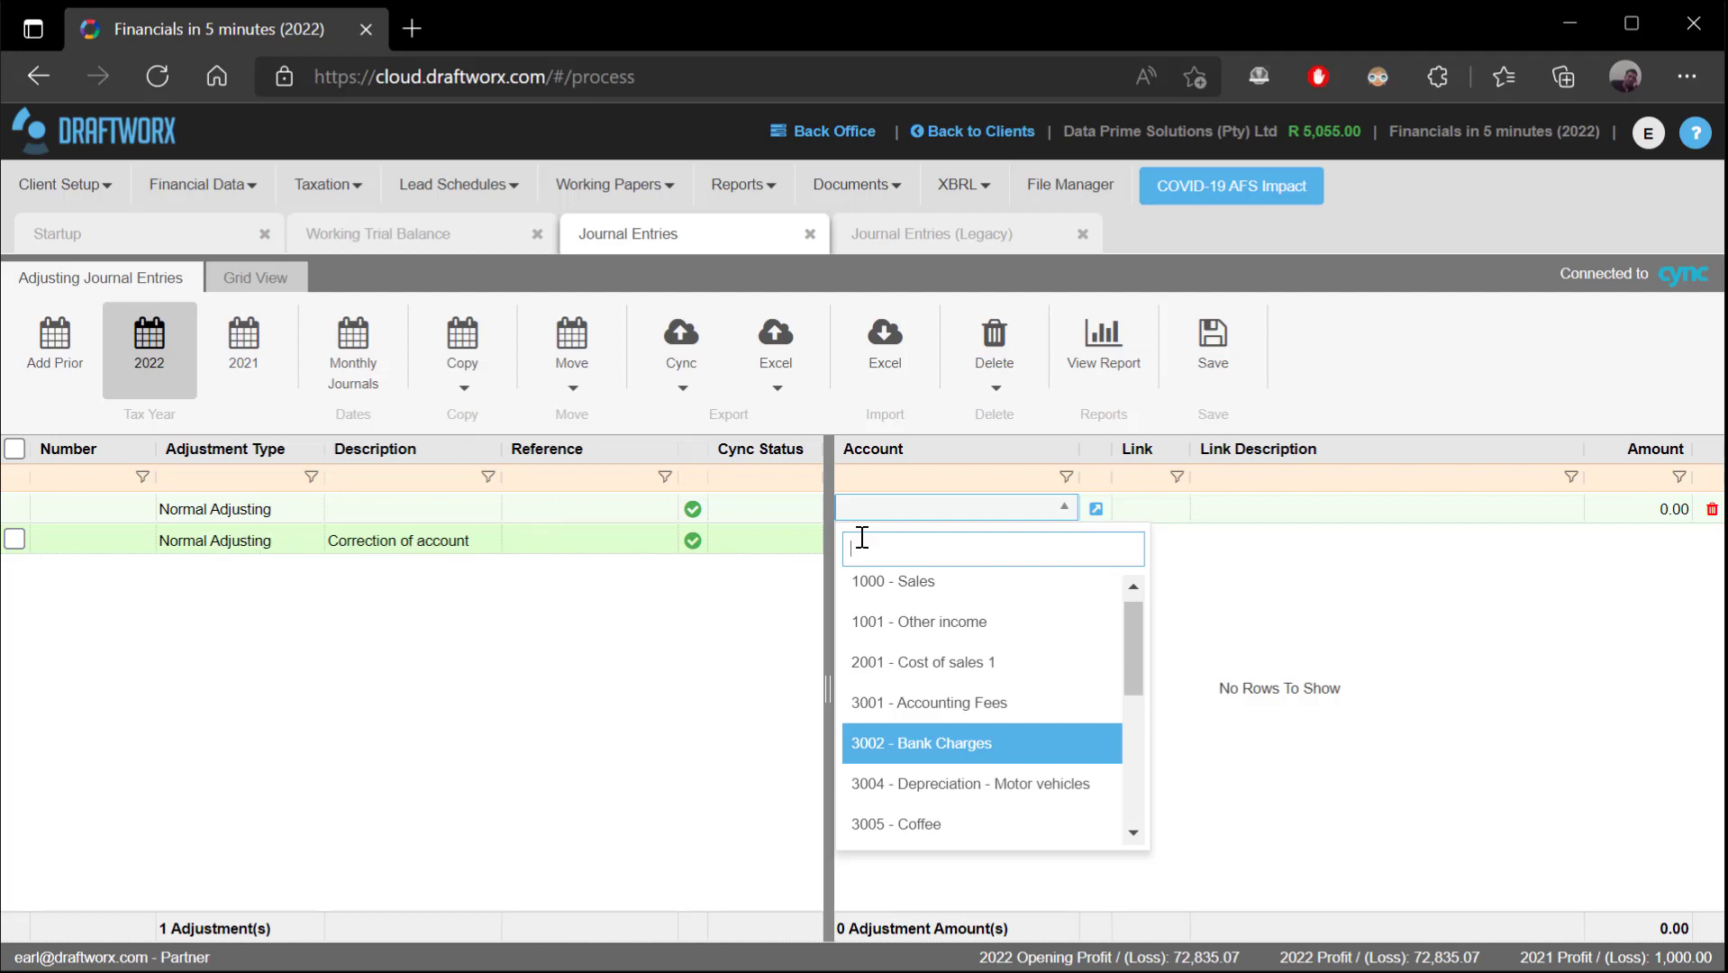
{"action": "left_click", "coordinate": [1067, 510]}
{"action": "left_click", "coordinate": [1064, 508]}
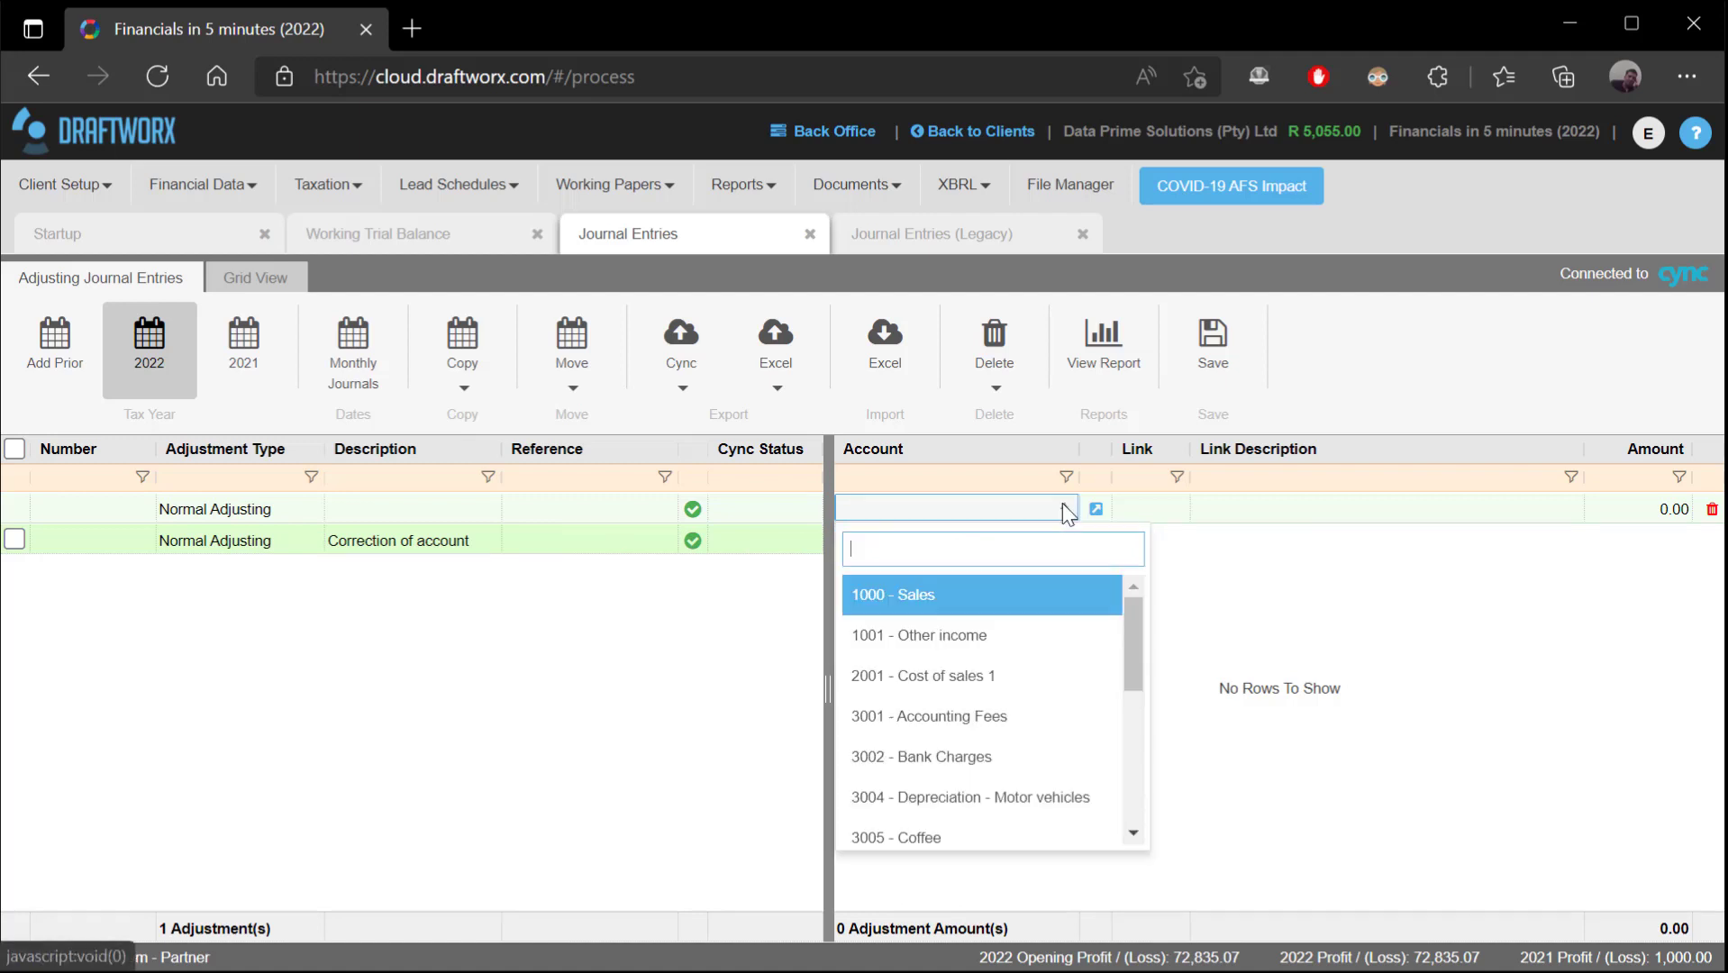
{"action": "scroll", "coordinate": [952, 822], "scroll_direction": "down", "scroll_amount": 5}
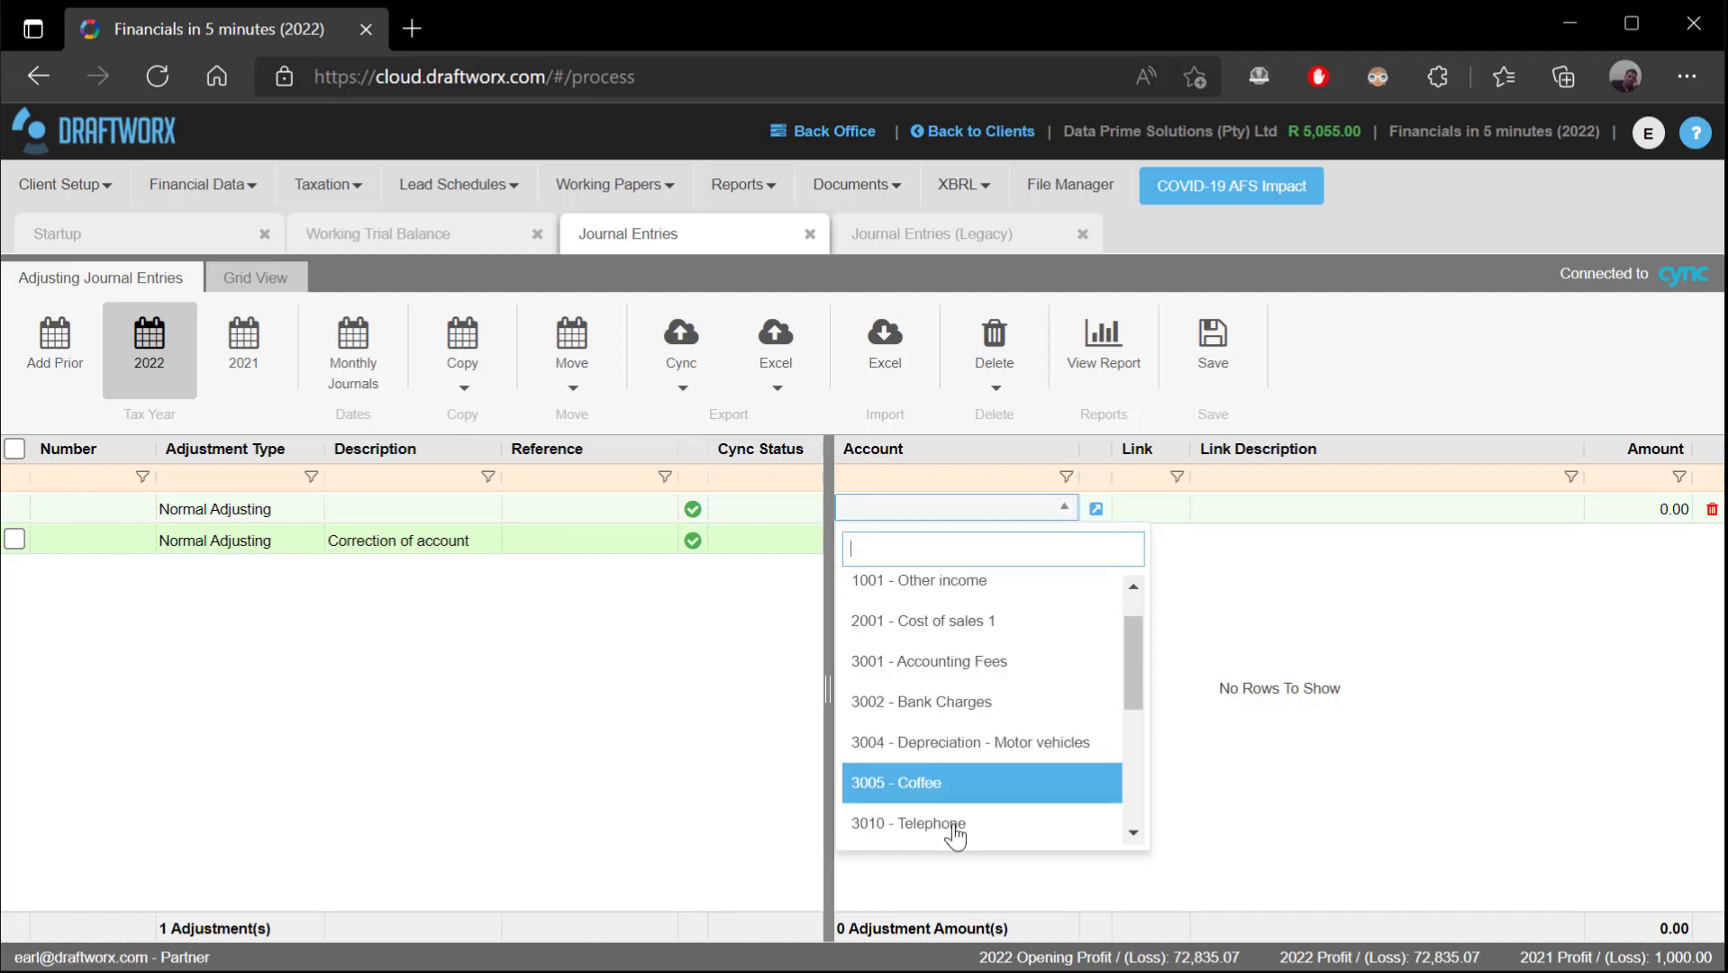
{"action": "scroll", "coordinate": [955, 811], "scroll_direction": "up", "scroll_amount": 5}
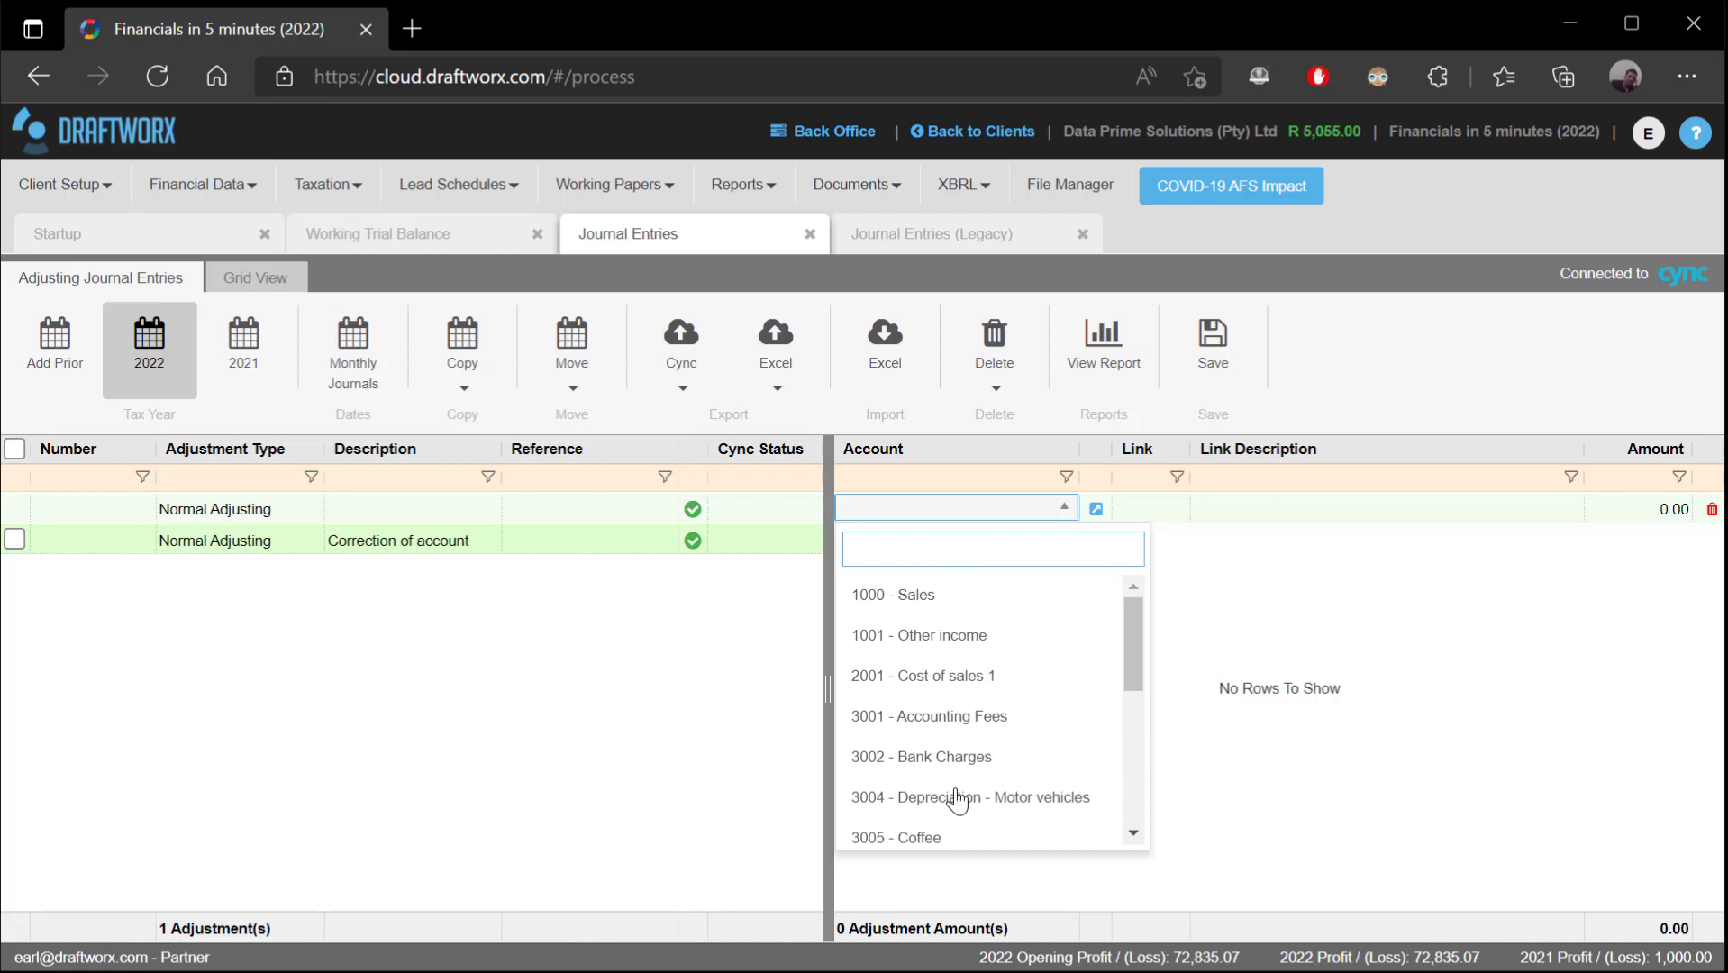
{"action": "type", "text": "100"}
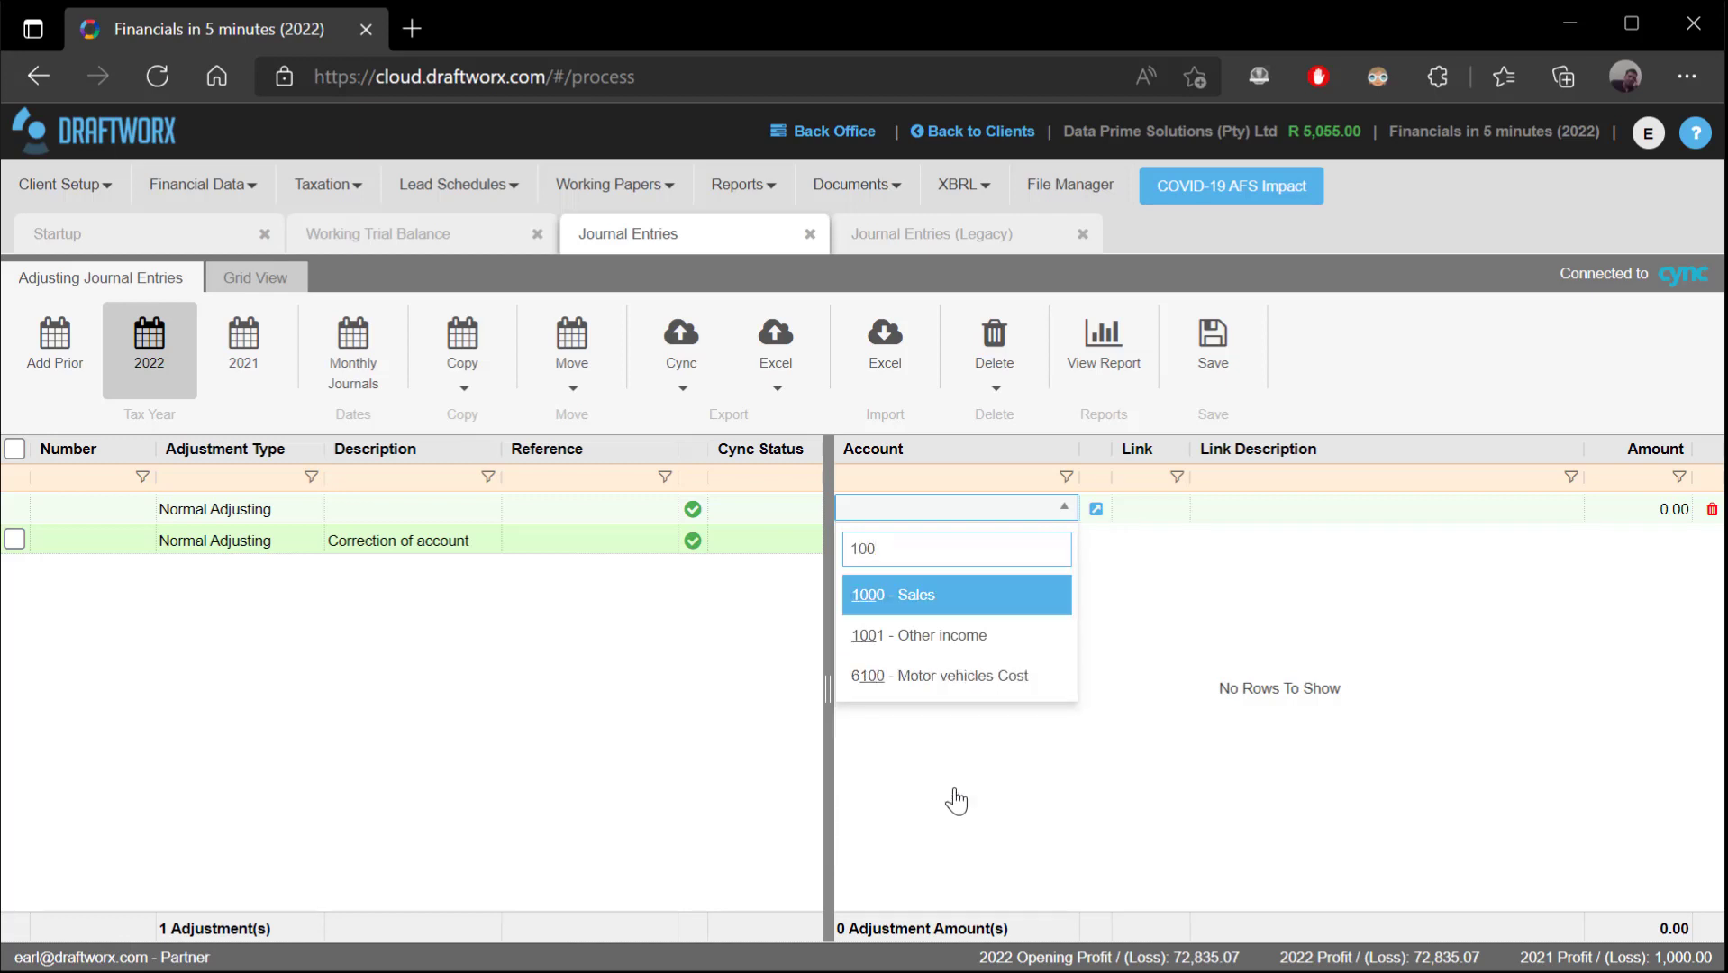
{"action": "key", "text": "BackSpace"}
{"action": "key", "text": "BackSpace"}
{"action": "key", "text": "BackSpace"}
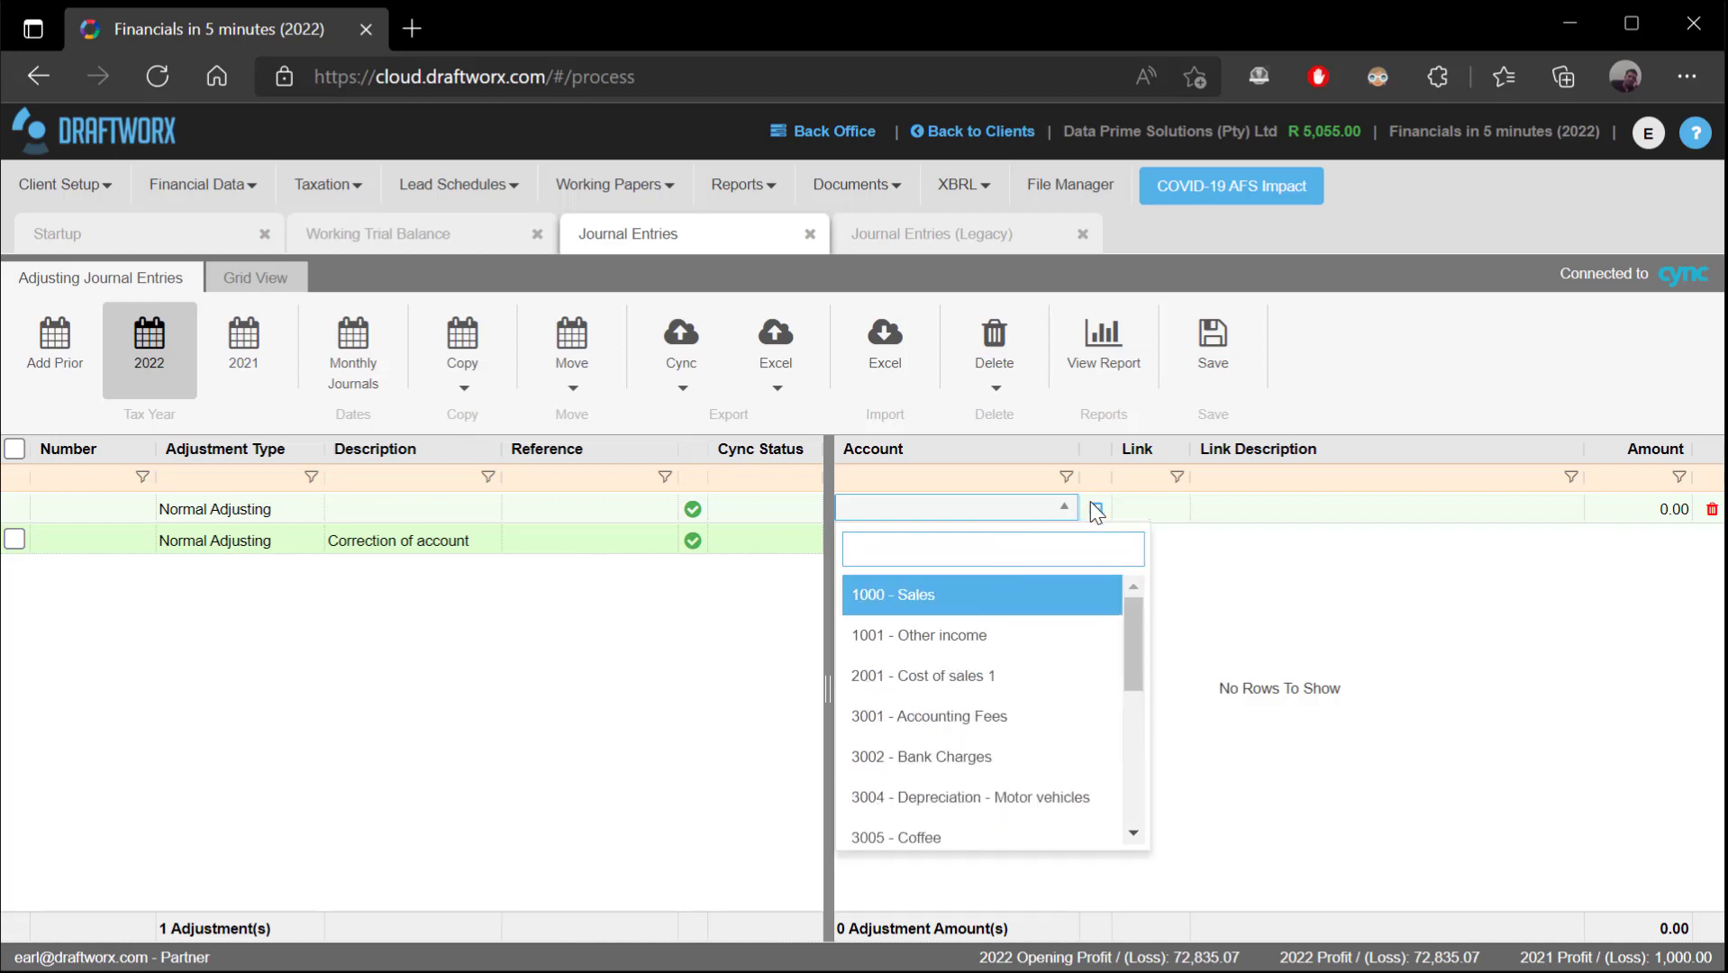
{"action": "left_click", "coordinate": [1097, 510]}
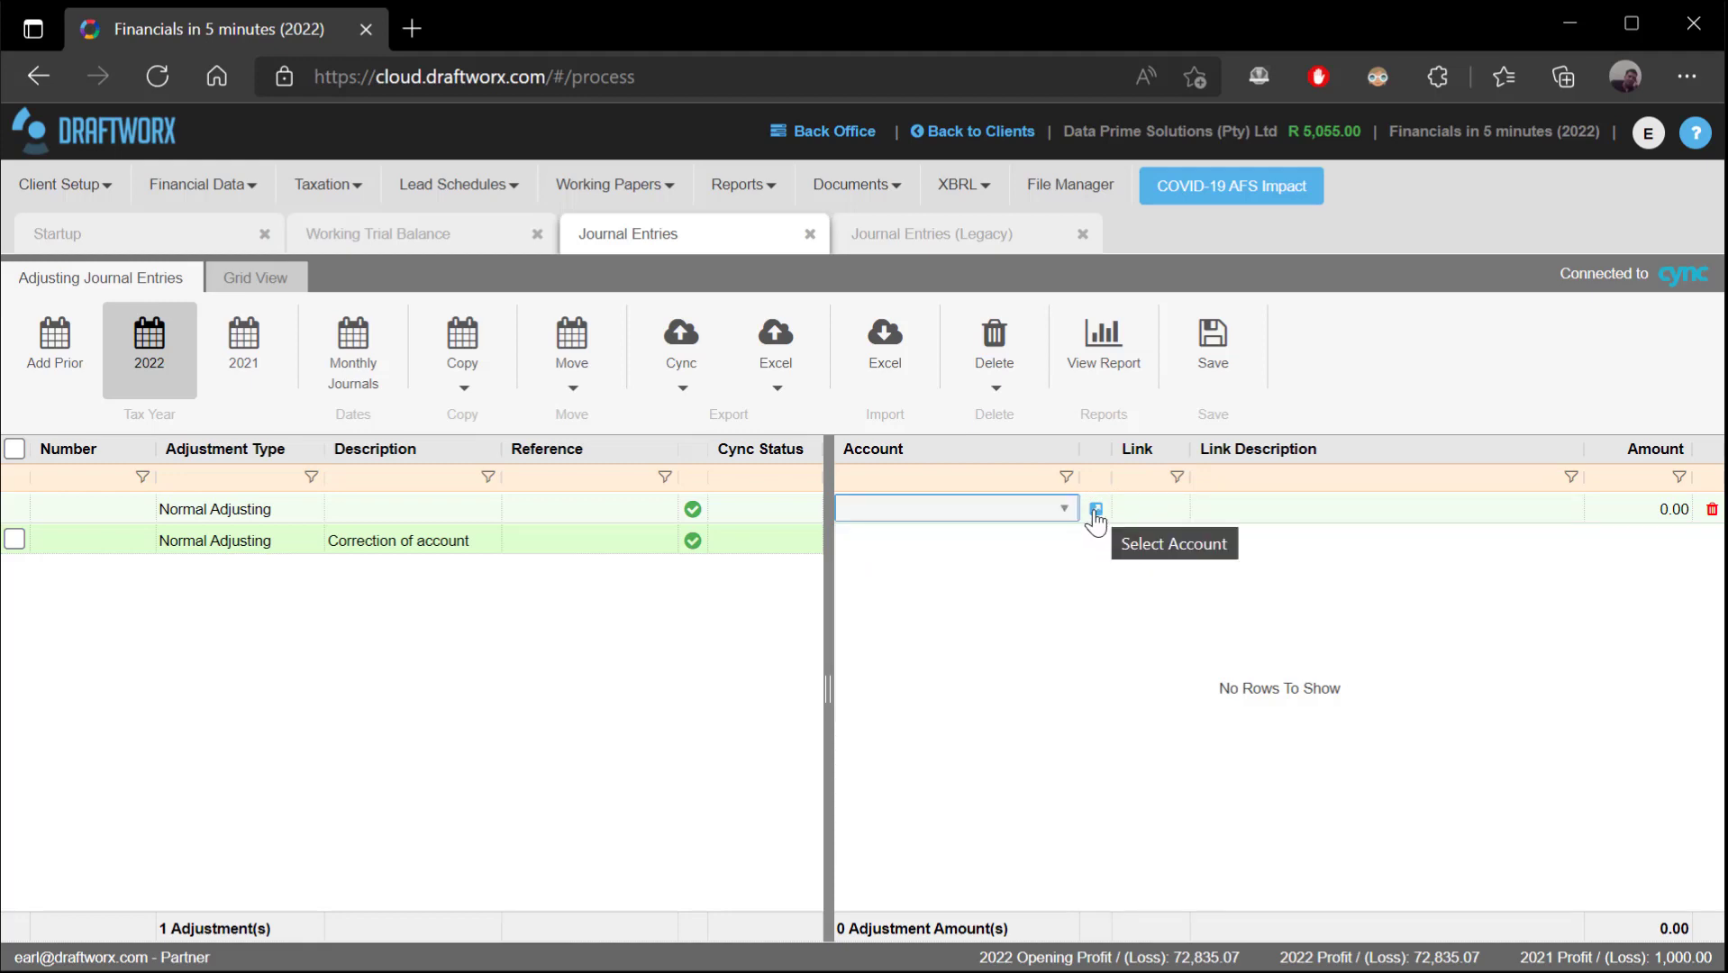
Post the first journal line to 1001 Other income, found by filtering names for 'other income'.
{"action": "left_click", "coordinate": [1096, 510]}
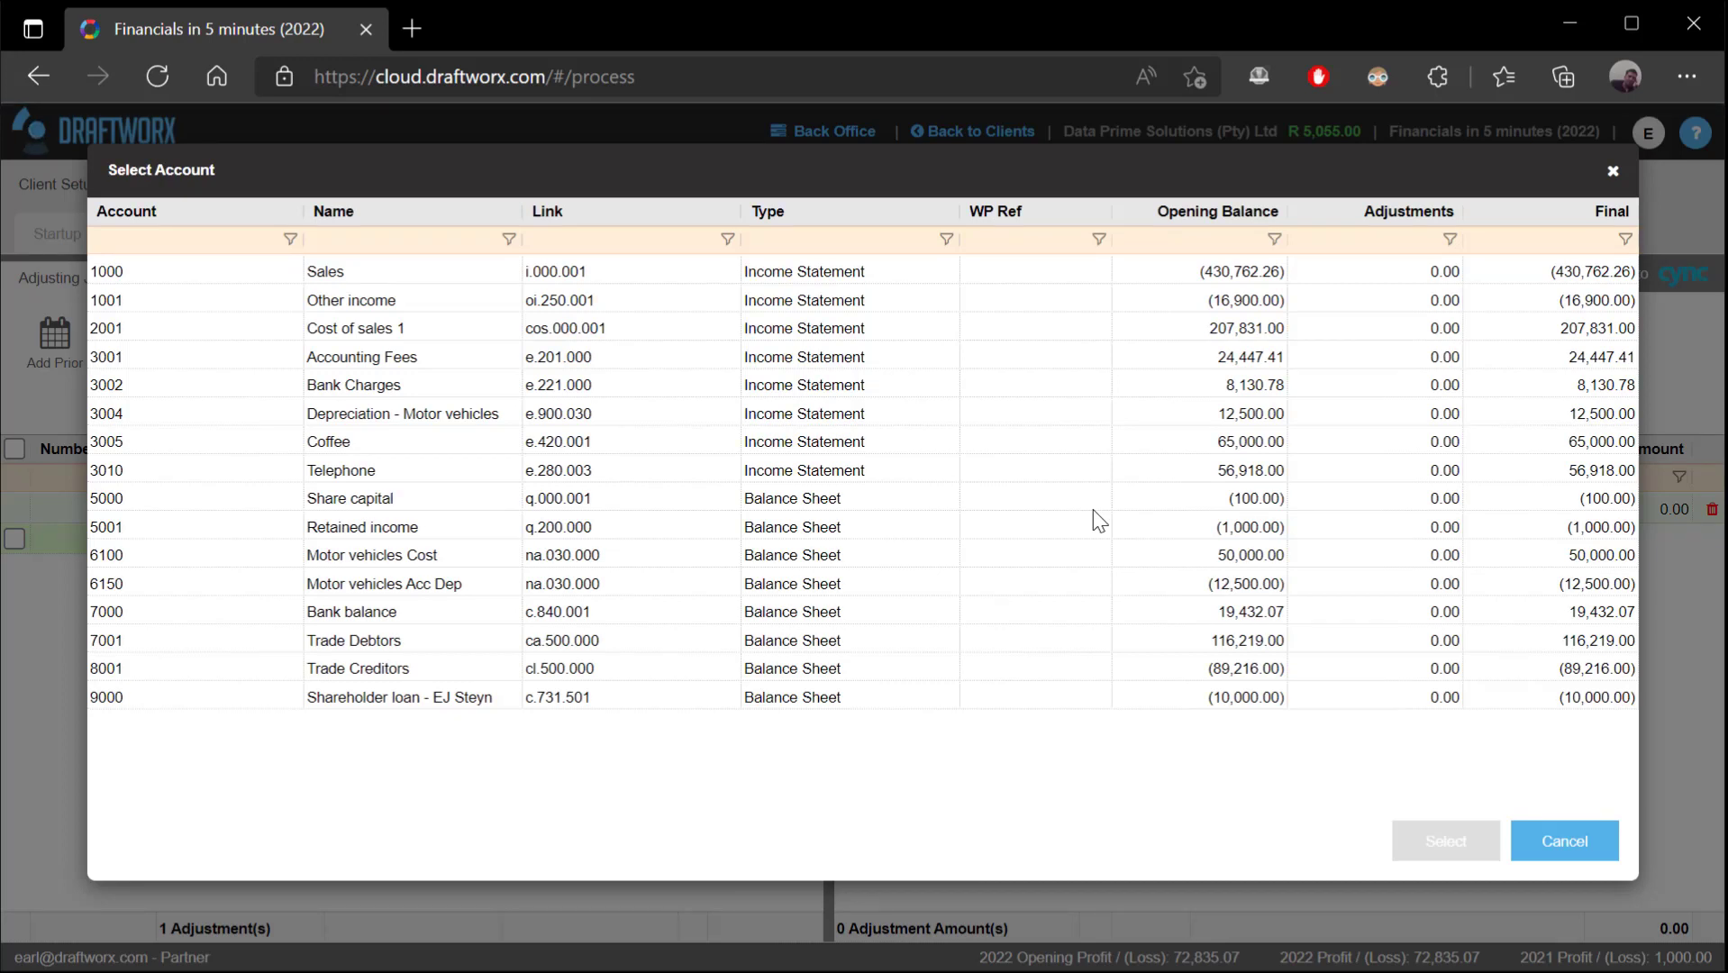
{"action": "left_click", "coordinate": [381, 242]}
{"action": "type", "text": "other income"}
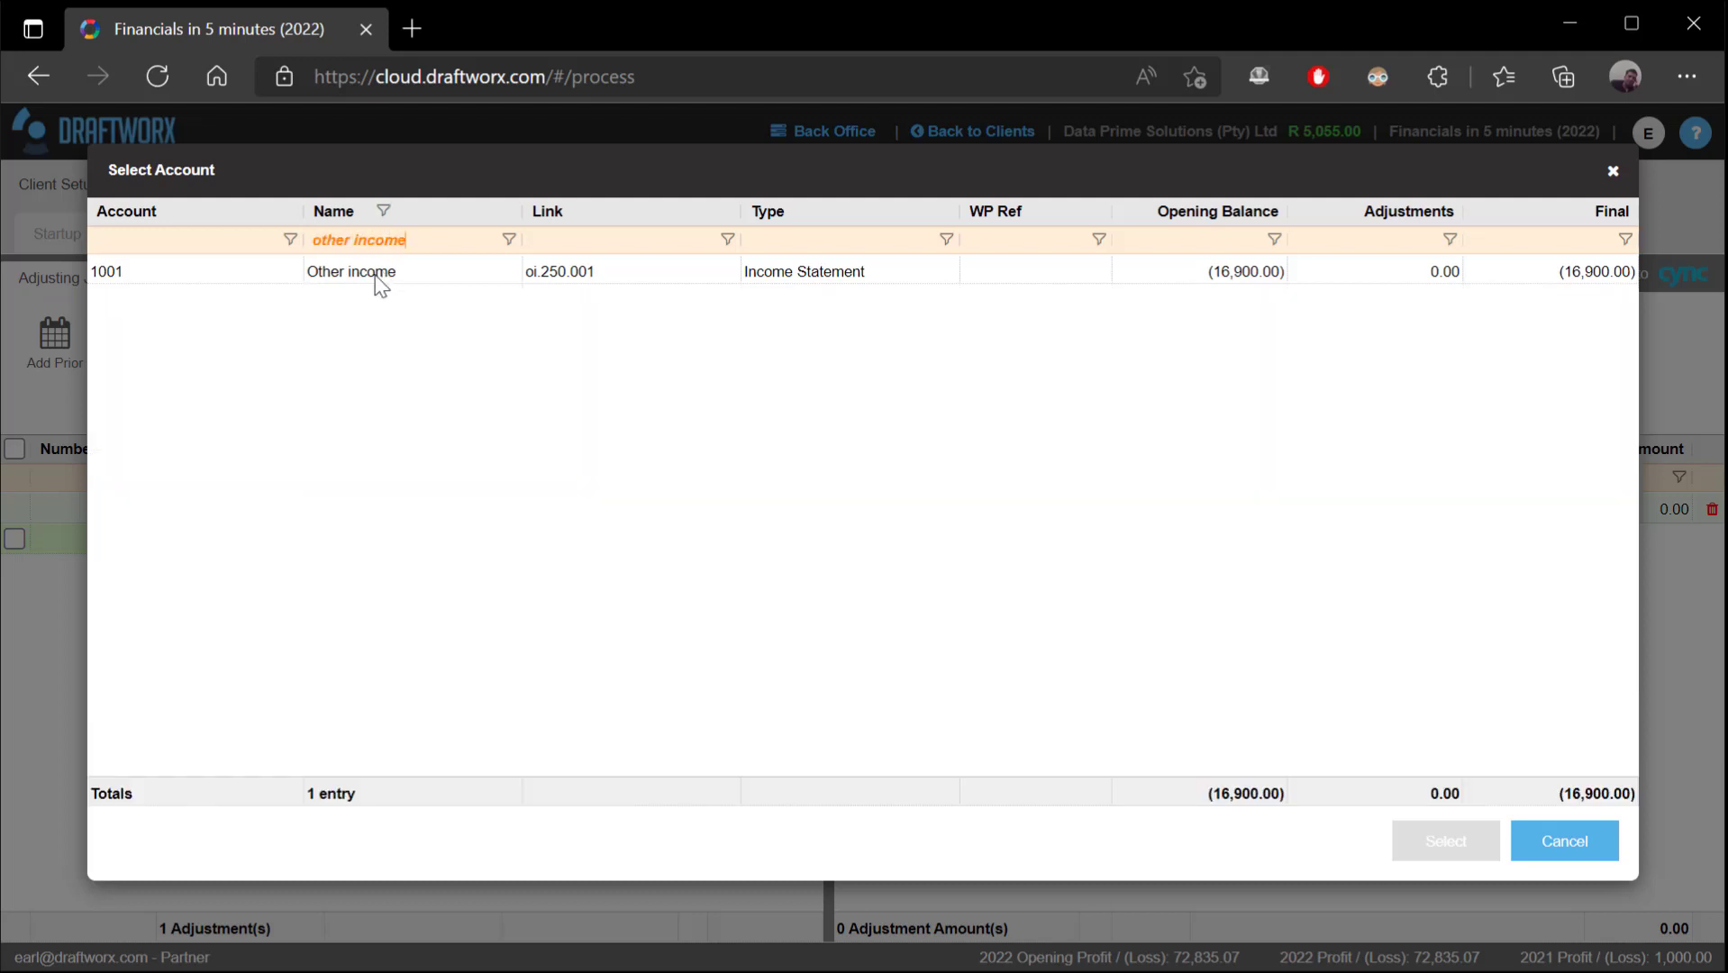
{"action": "double_click", "coordinate": [378, 271]}
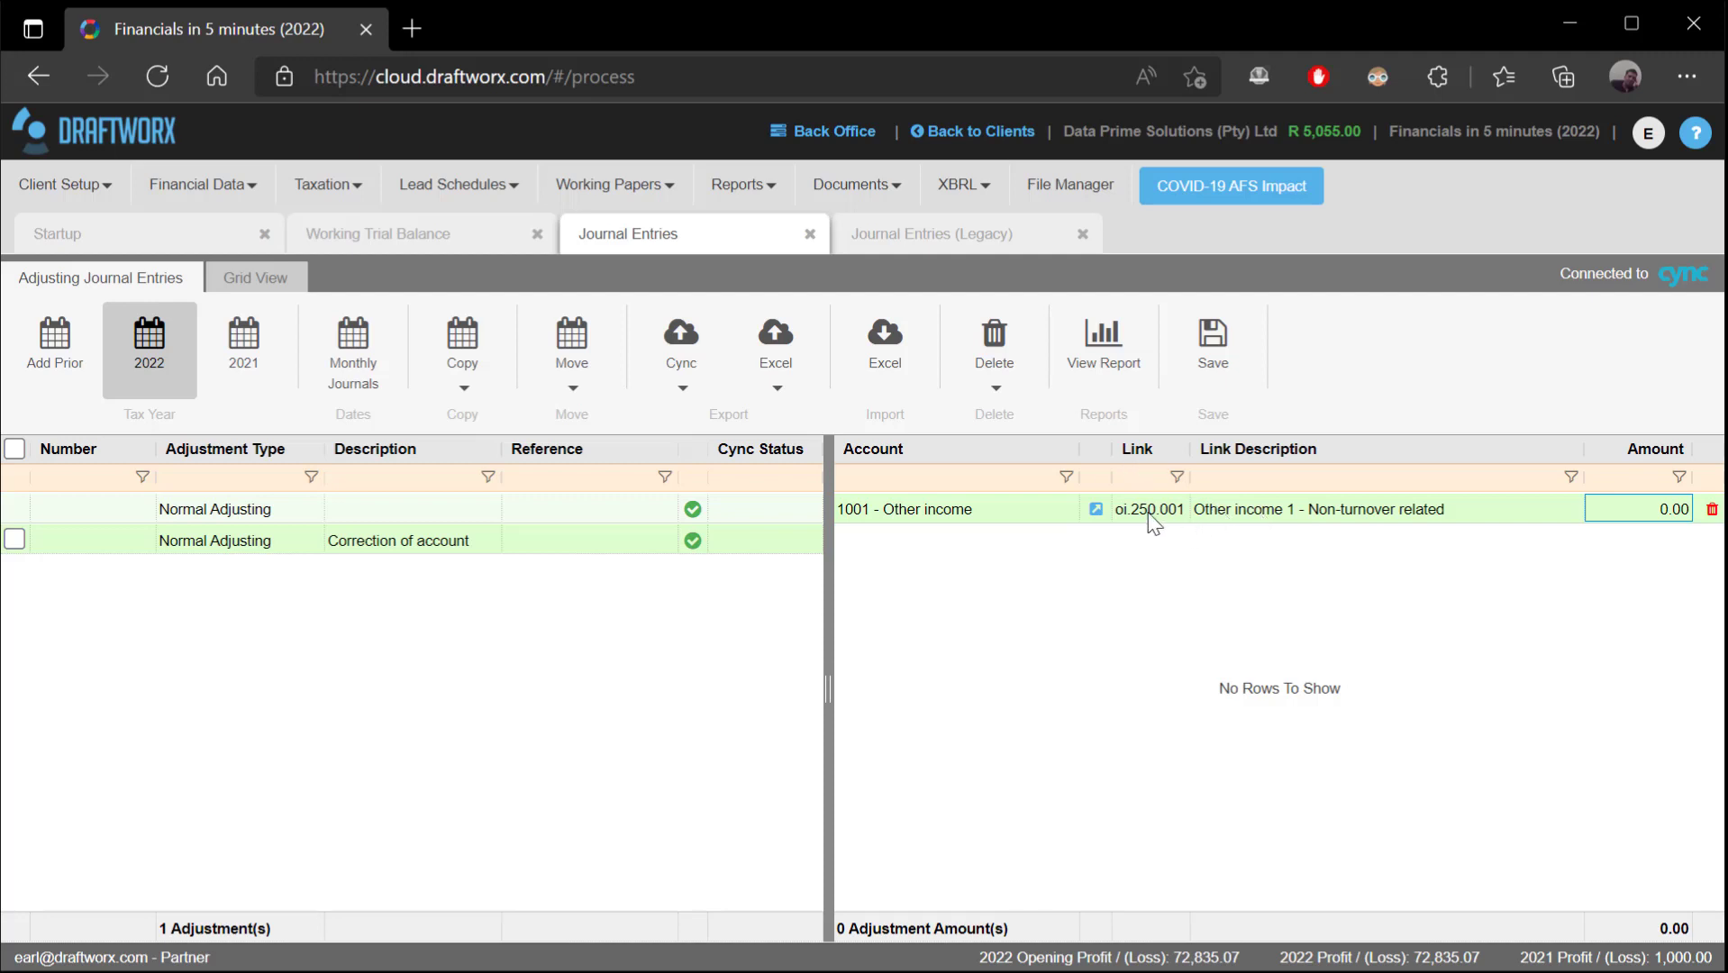
Enter 100.00 as the amount on the 1001 Other income line.
{"action": "double_click", "coordinate": [1622, 502]}
{"action": "type", "text": "100"}
{"action": "key", "text": "Return"}
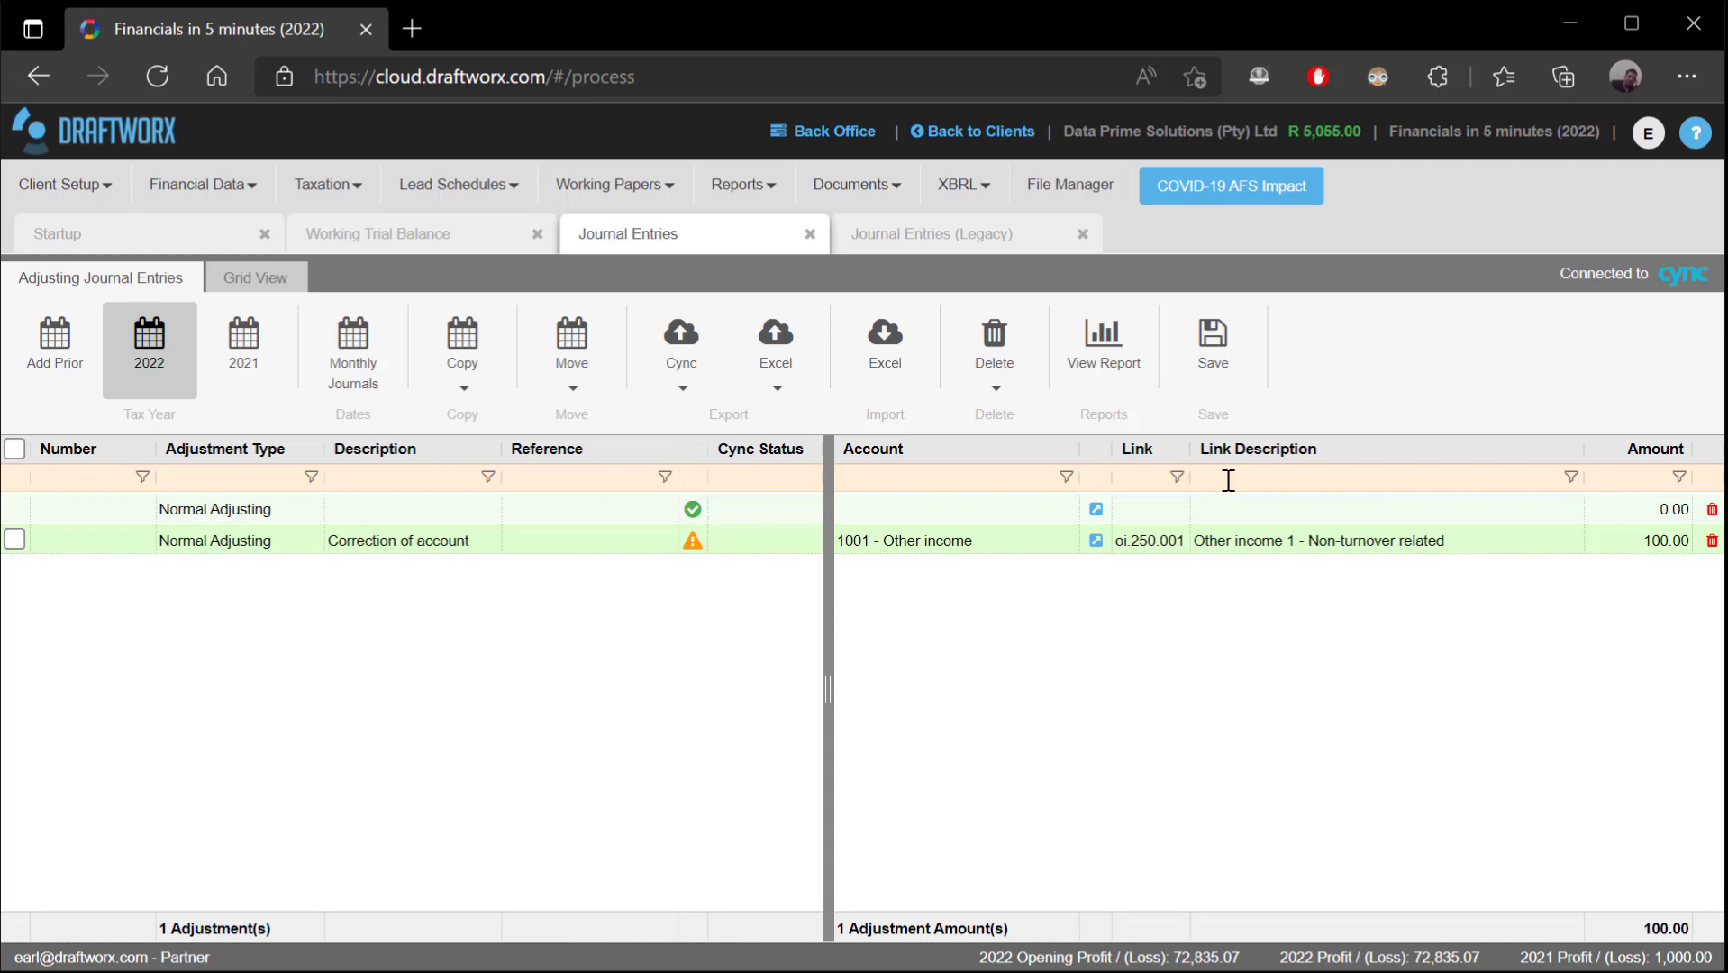
Add a second line to 2001 - Cost of sales 1 at -100 so the journal balances.
{"action": "left_click", "coordinate": [1096, 509]}
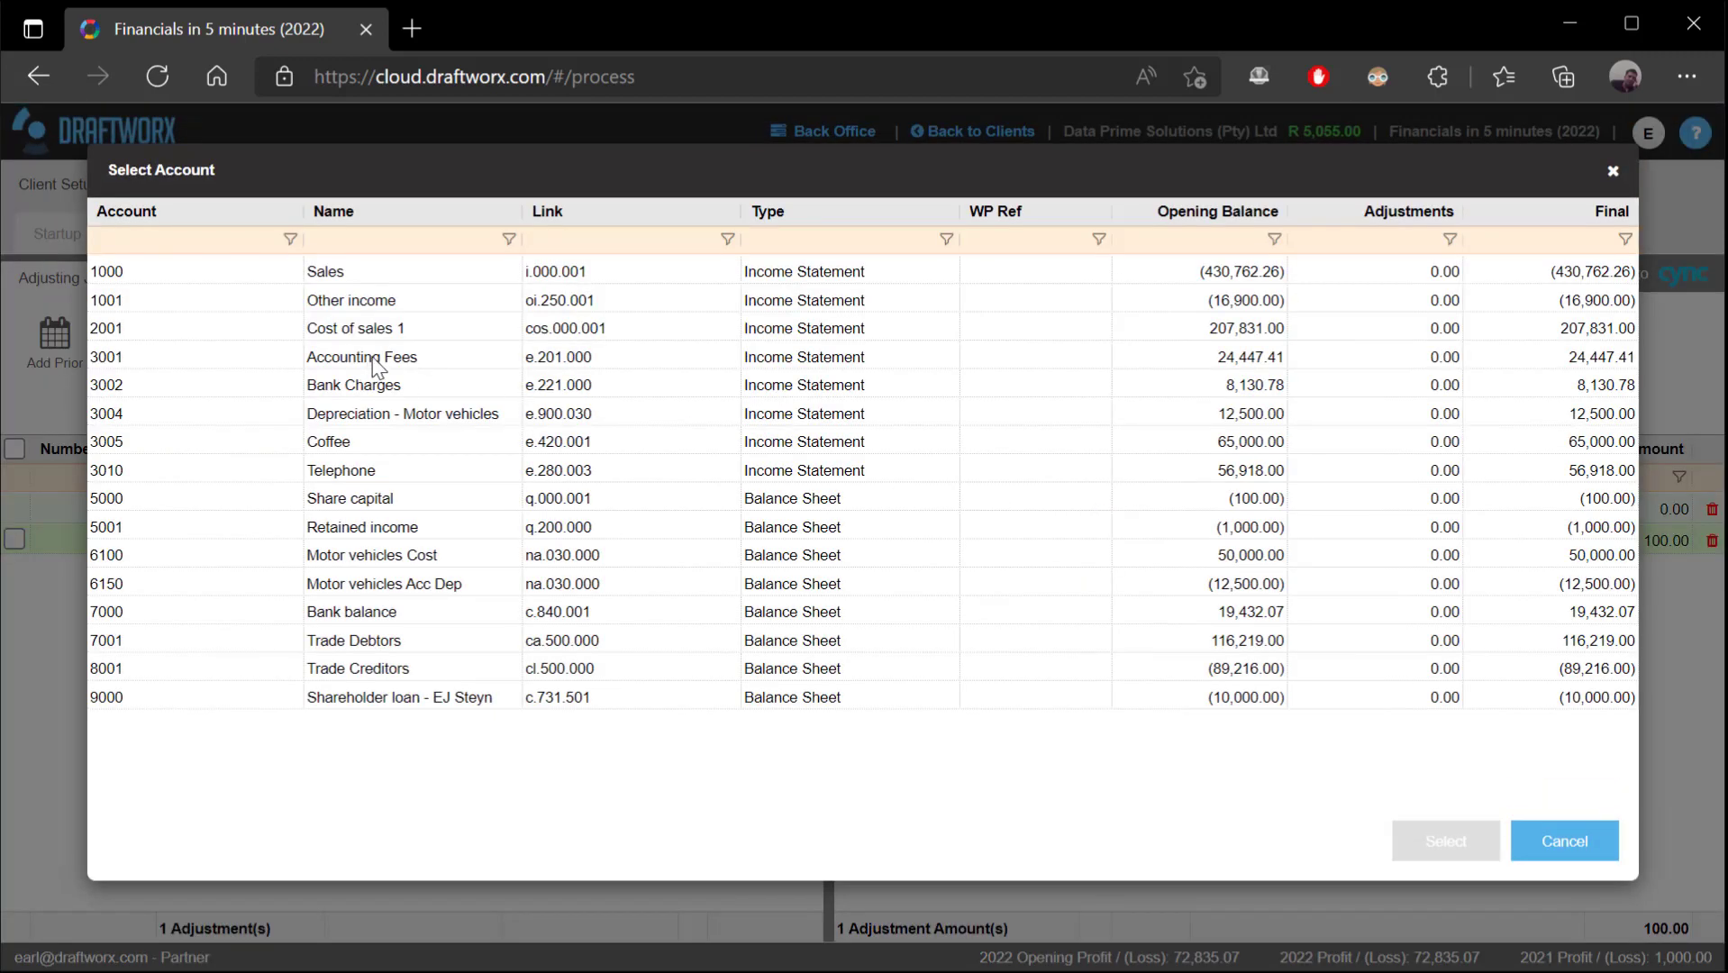
{"action": "double_click", "coordinate": [378, 328]}
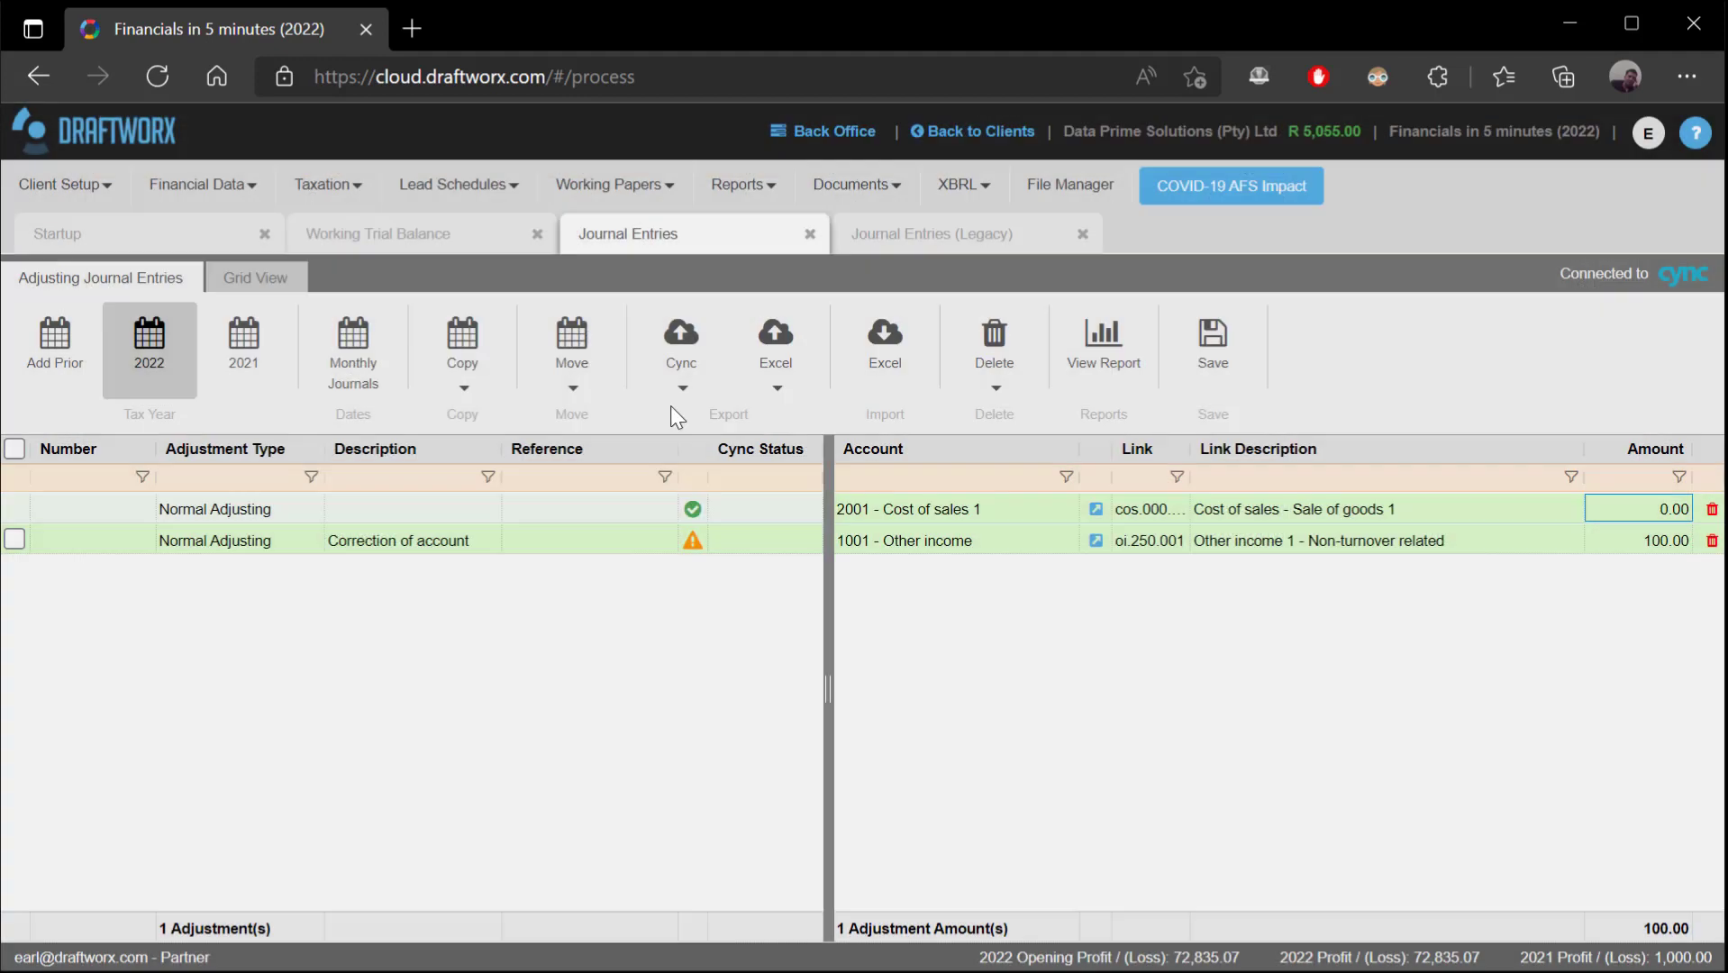
{"action": "left_click", "coordinate": [1658, 517]}
{"action": "type", "text": "100"}
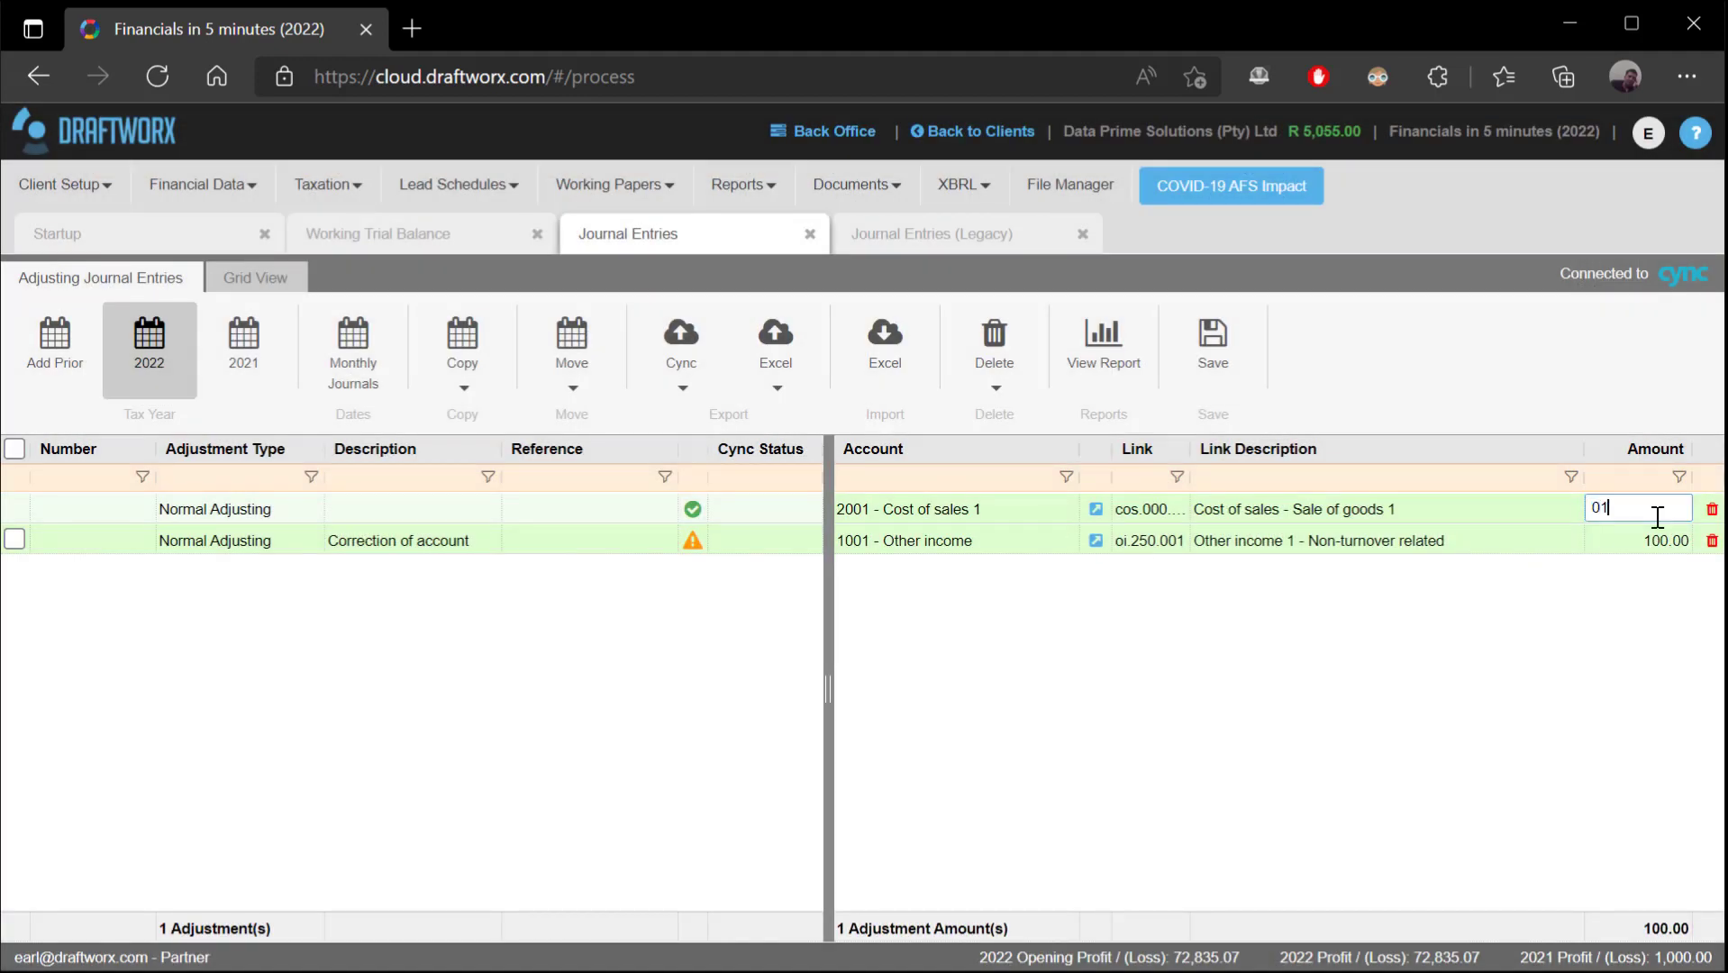
{"action": "key", "text": "BackSpace"}
{"action": "key", "text": "BackSpace"}
{"action": "key", "text": "BackSpace"}
{"action": "type", "text": "0"}
{"action": "key", "text": "BackSpace"}
{"action": "type", "text": "-100"}
{"action": "key", "text": "Return"}
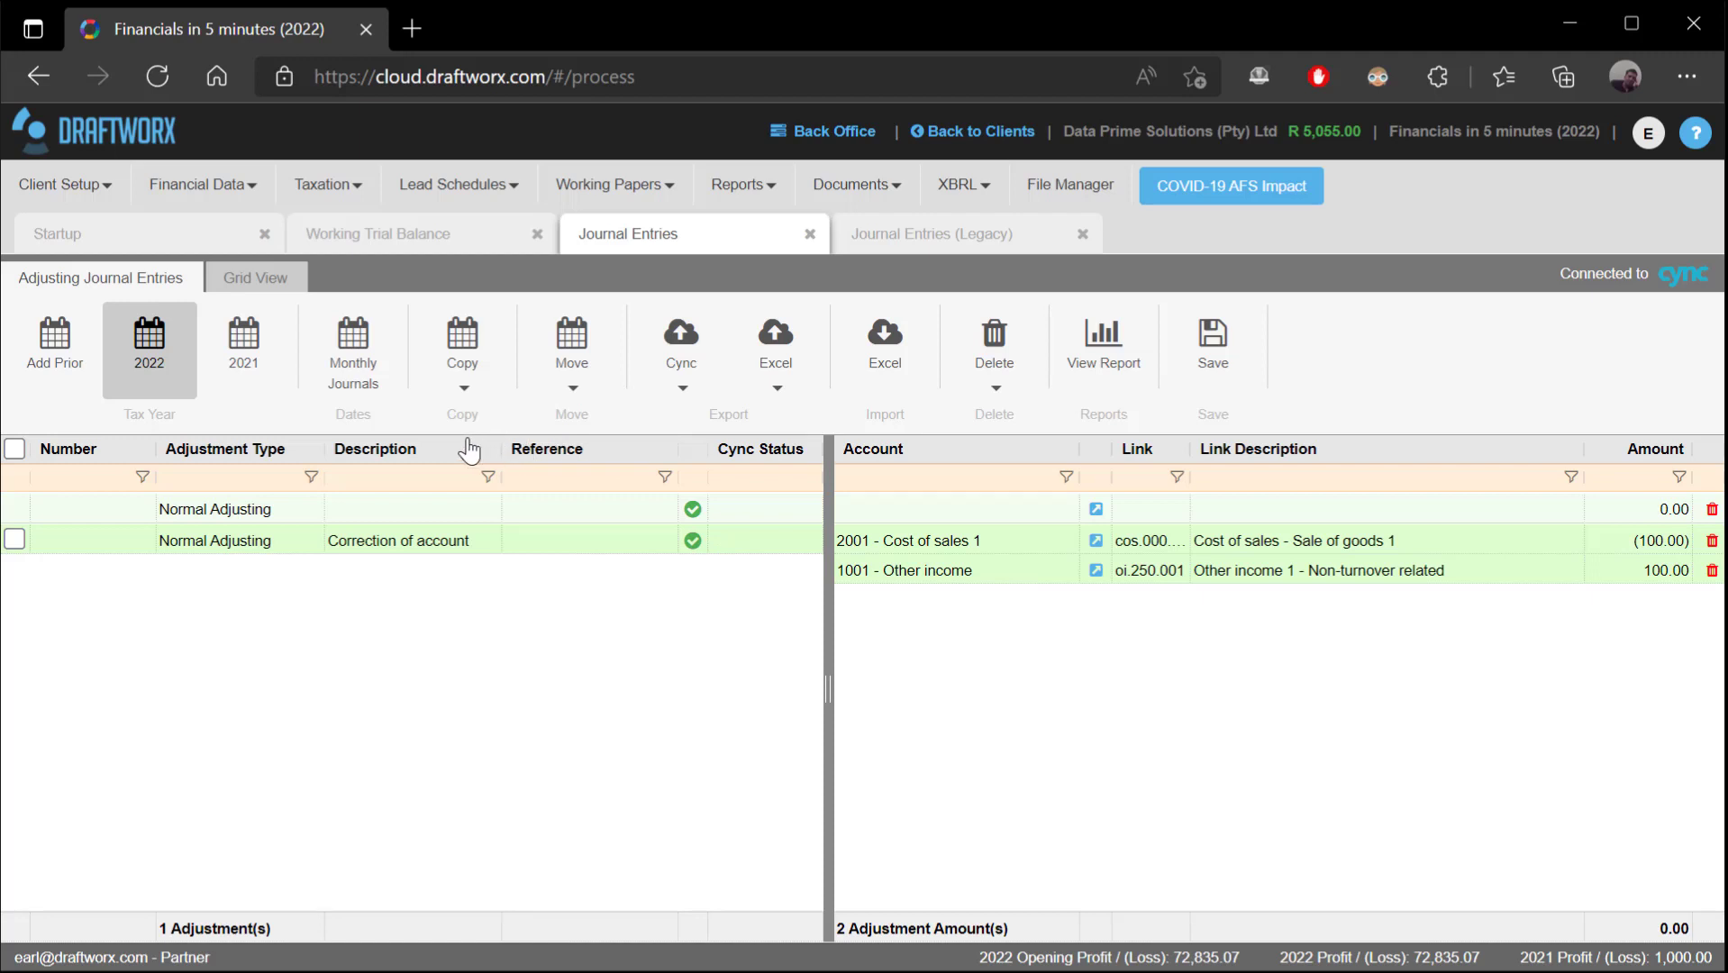
Add a second journal described 'New journal'.
{"action": "double_click", "coordinate": [385, 507]}
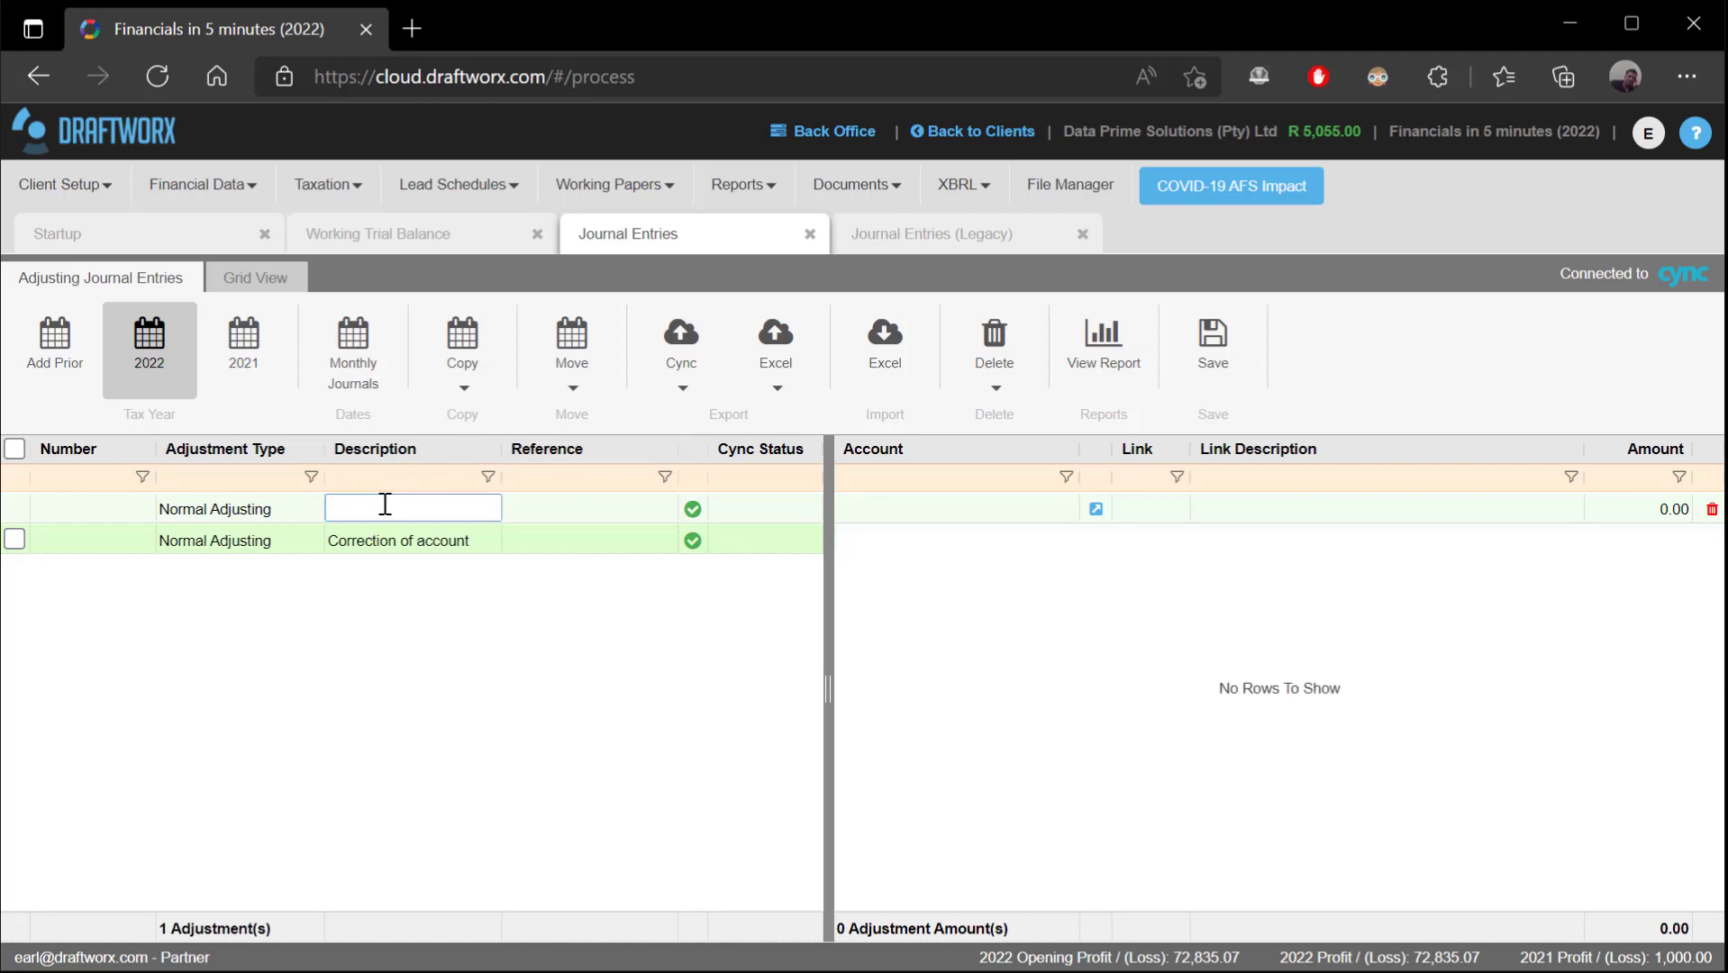
{"action": "type", "text": "New journal"}
{"action": "key", "text": "Return"}
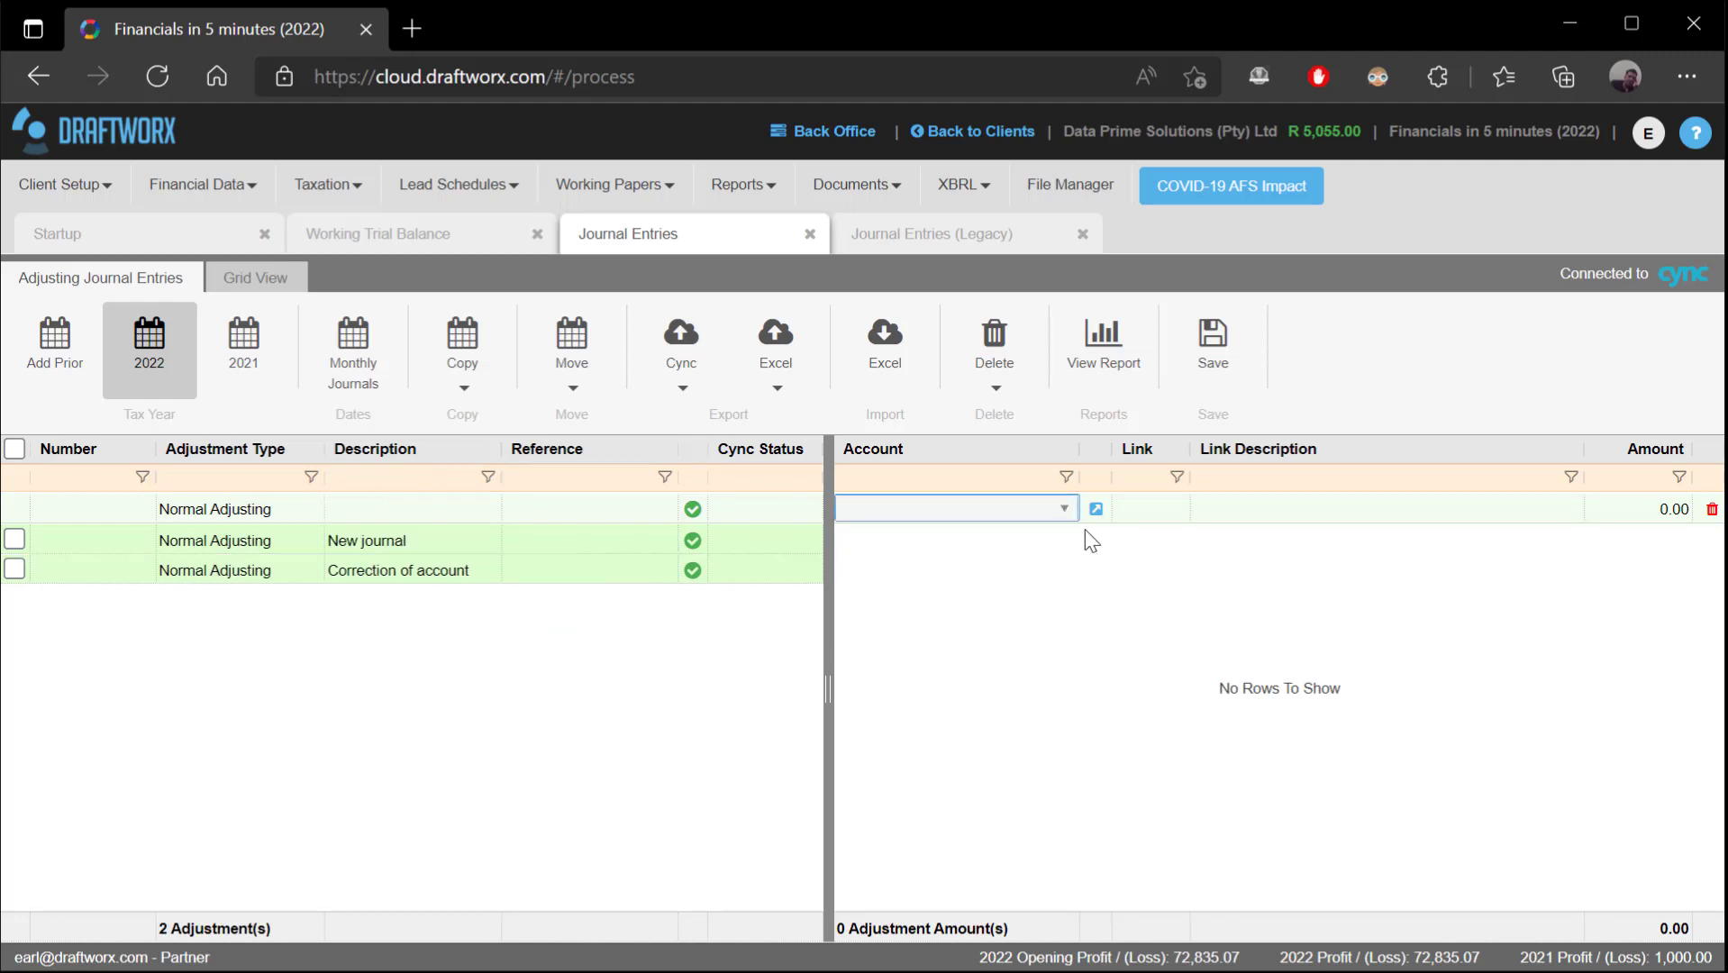
Return to the Correction of account journal and check the Working Trial Balance's updated balances.
{"action": "left_click", "coordinate": [1063, 510]}
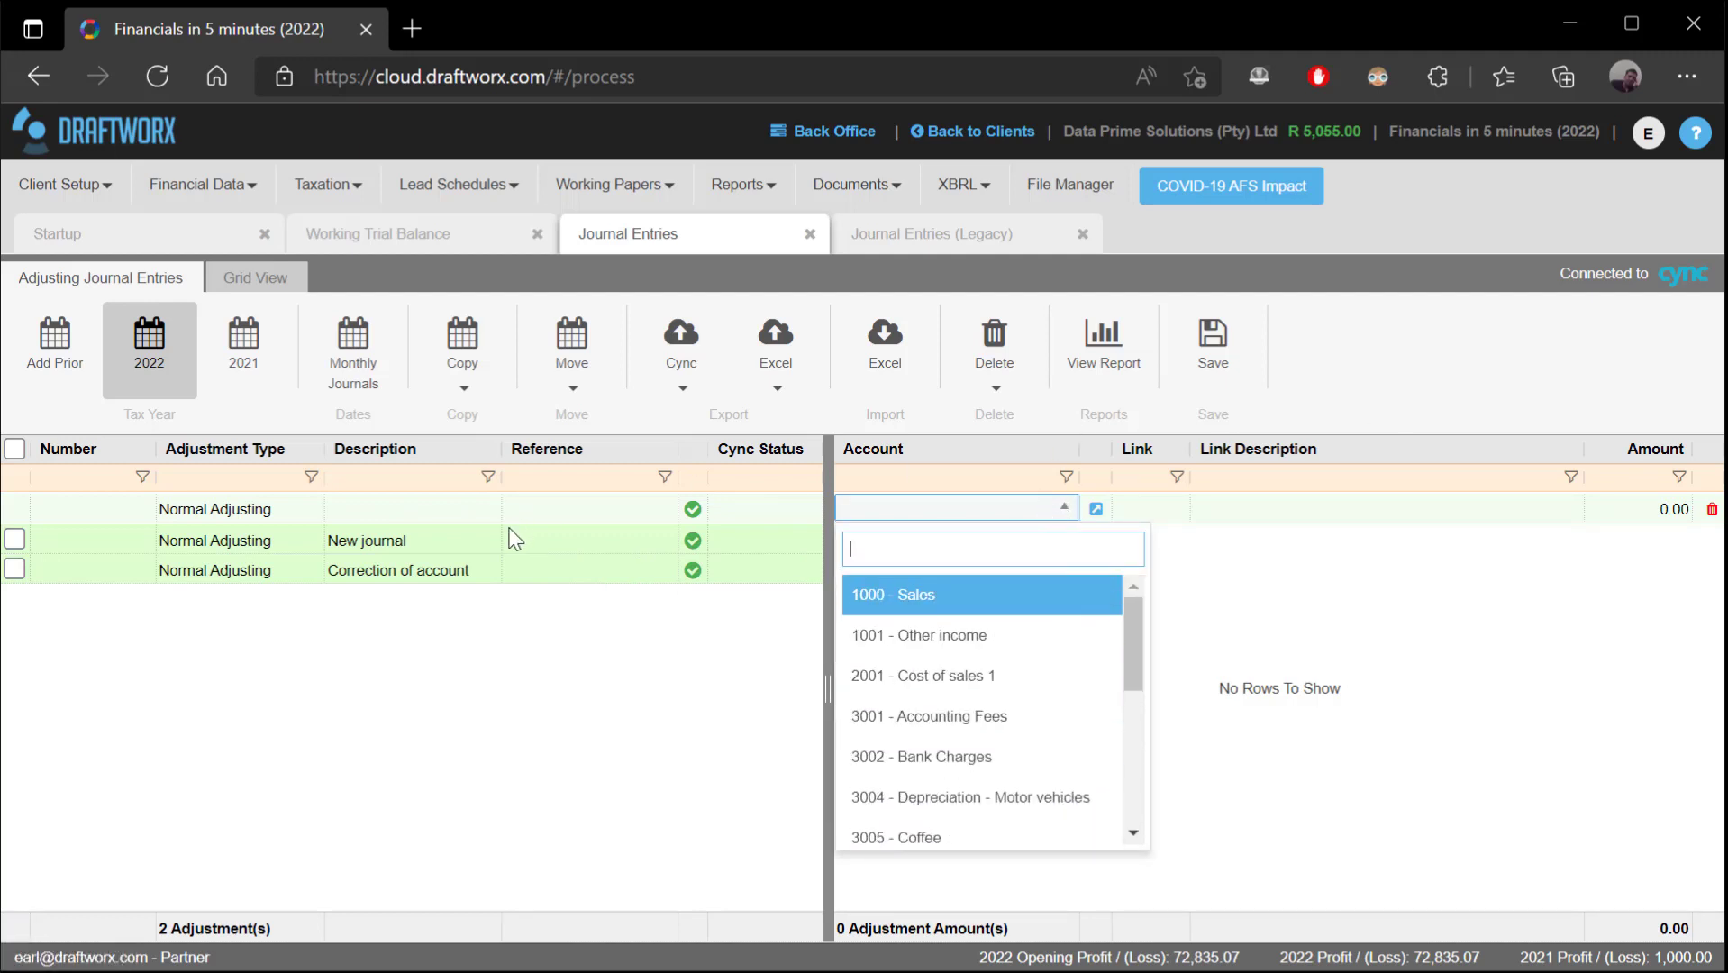
{"action": "left_click", "coordinate": [391, 540]}
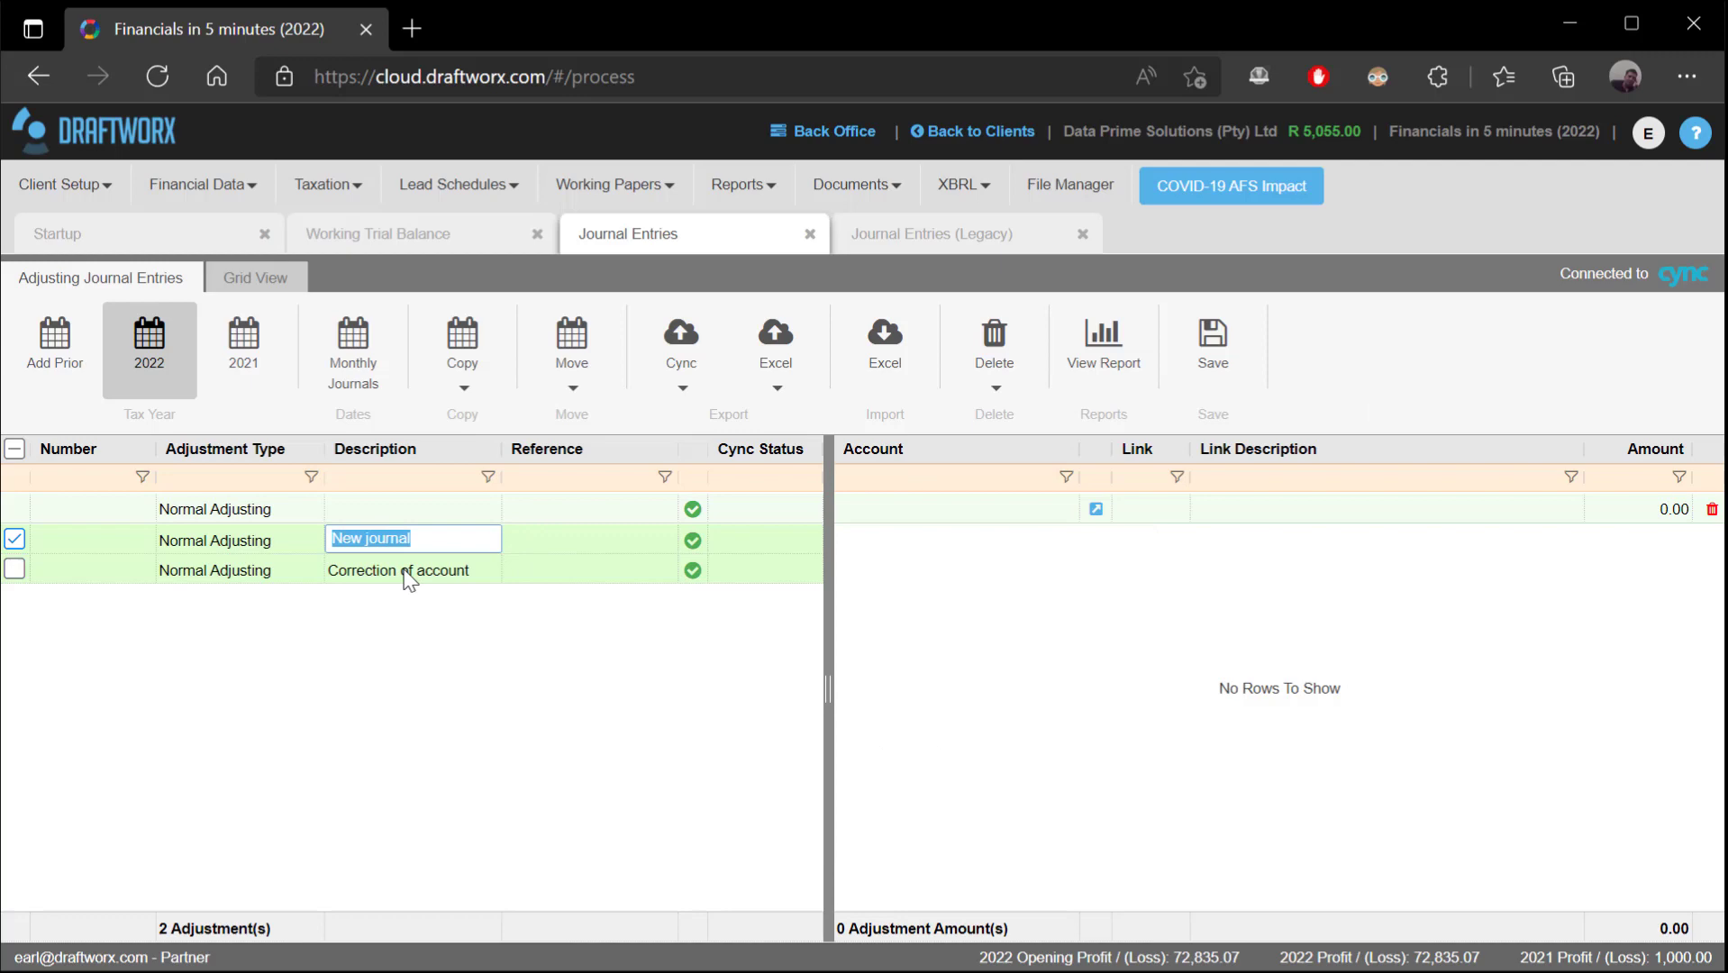
{"action": "left_click", "coordinate": [407, 569]}
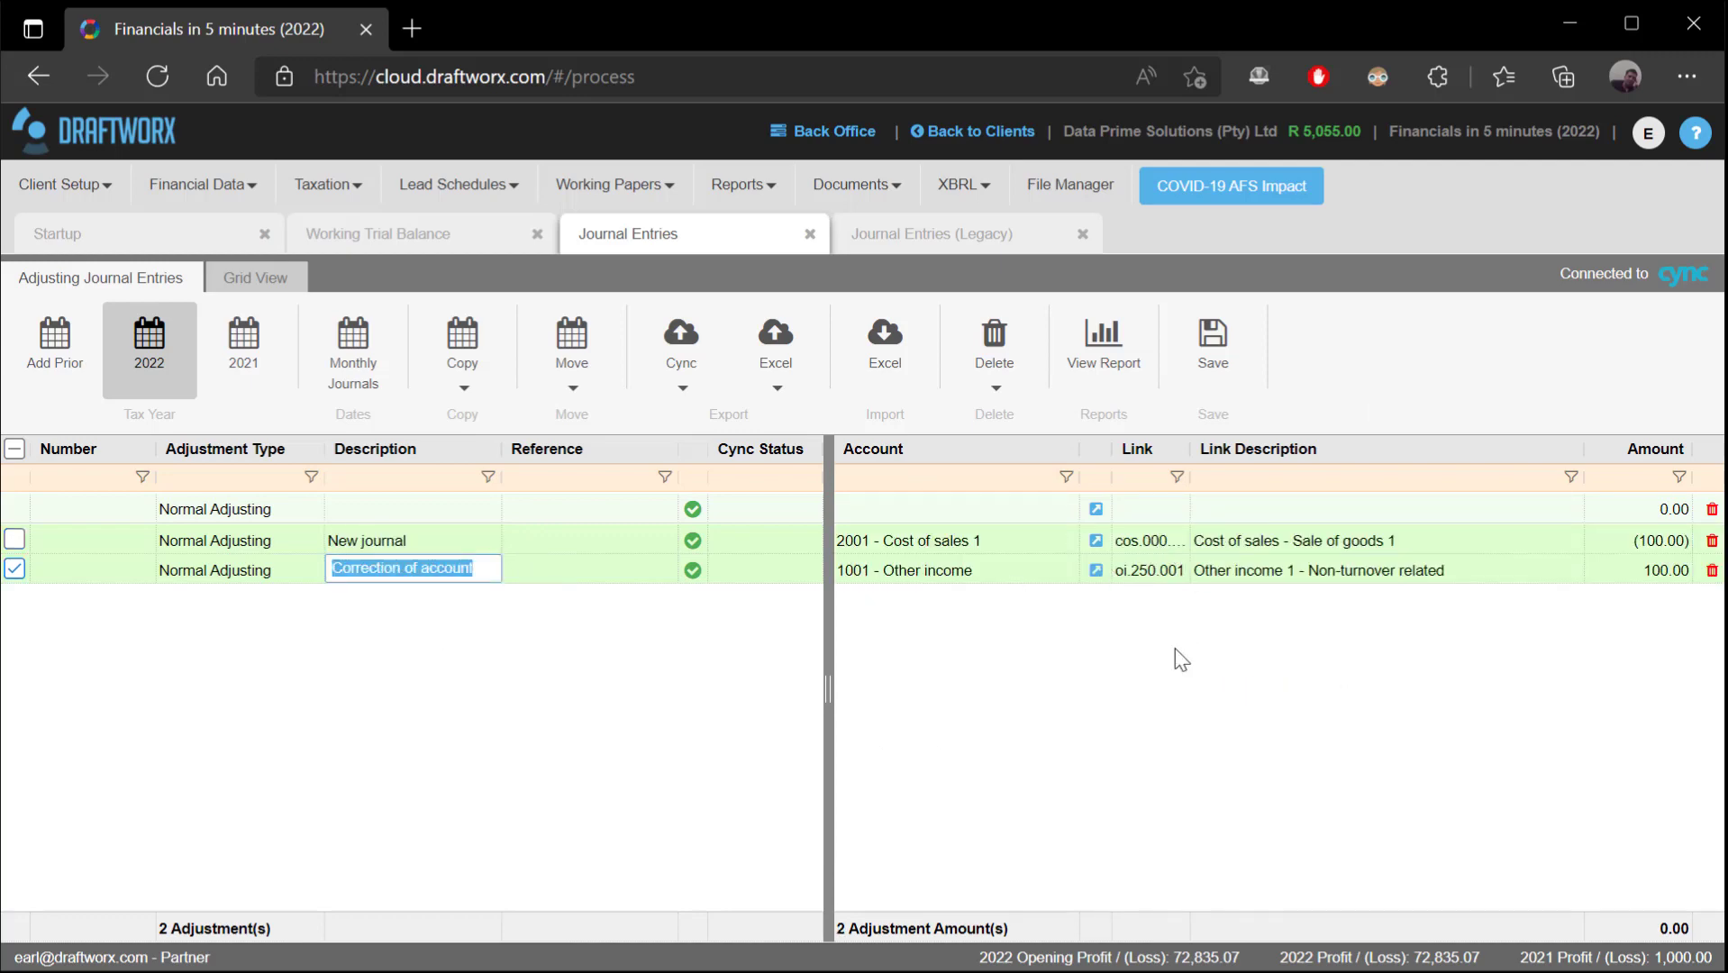
{"action": "left_click", "coordinate": [355, 235]}
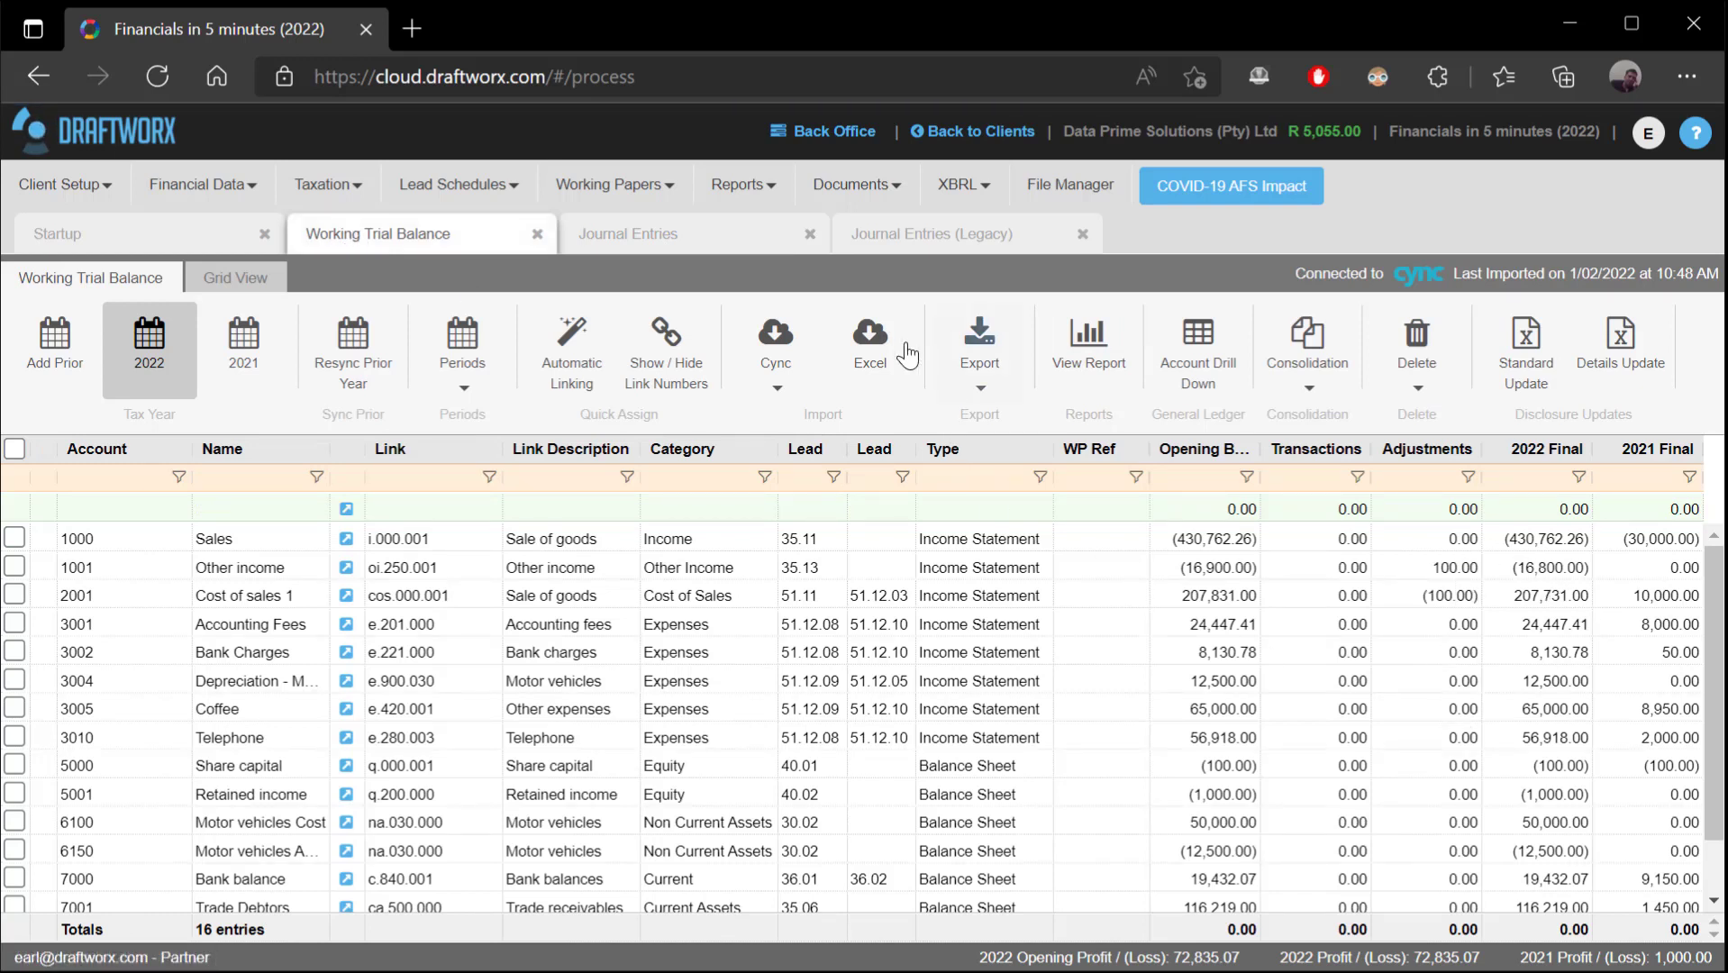
Go back to Journal Entries, listing 001 Correction of account and 002 New journal.
{"action": "left_click", "coordinate": [672, 240]}
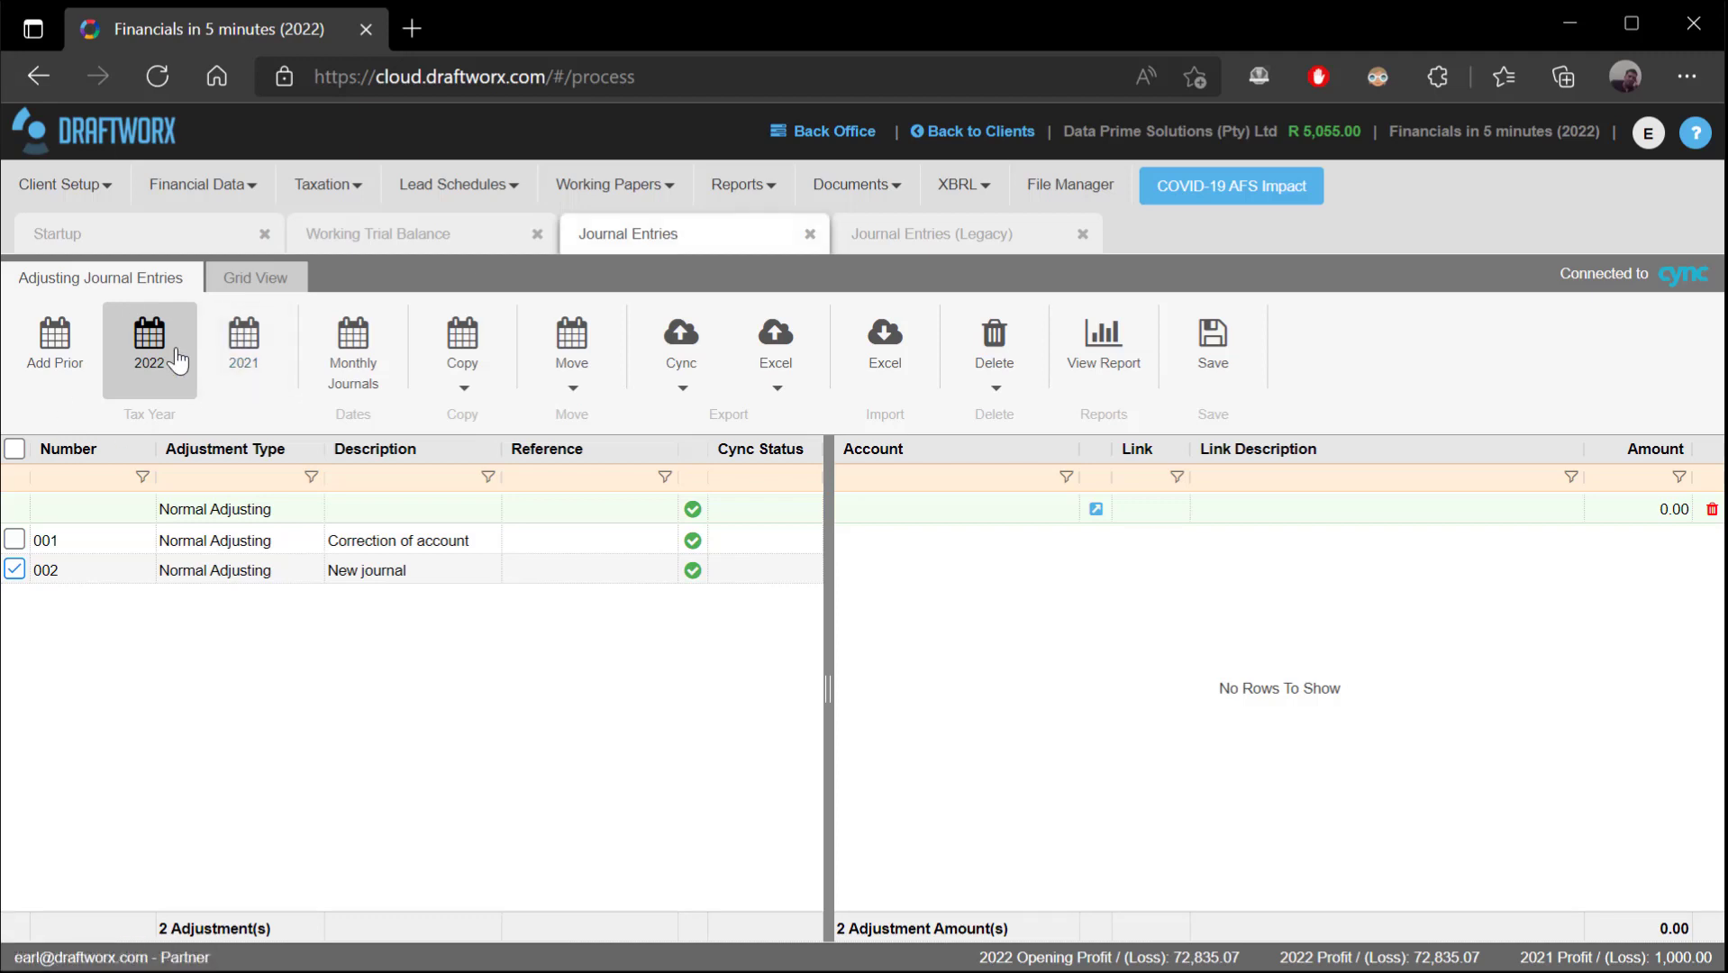
Look over the Move options under 2022, then view the empty 2021 tax year.
{"action": "left_click", "coordinate": [255, 350]}
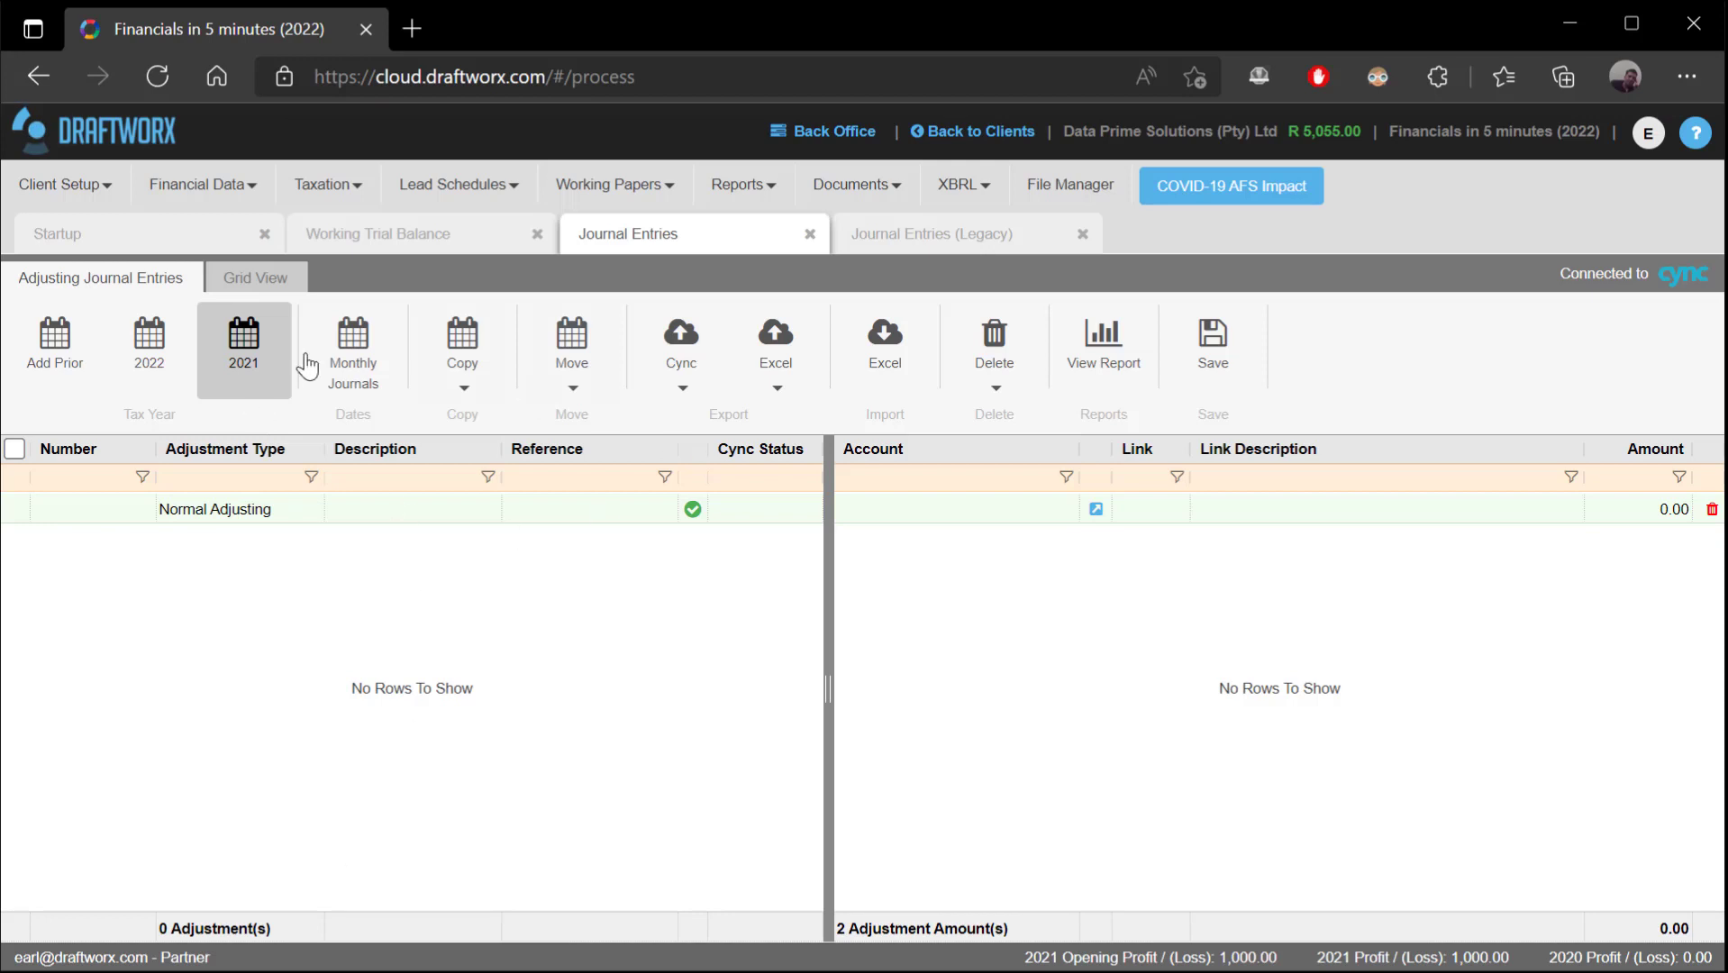
{"action": "left_click", "coordinate": [146, 374]}
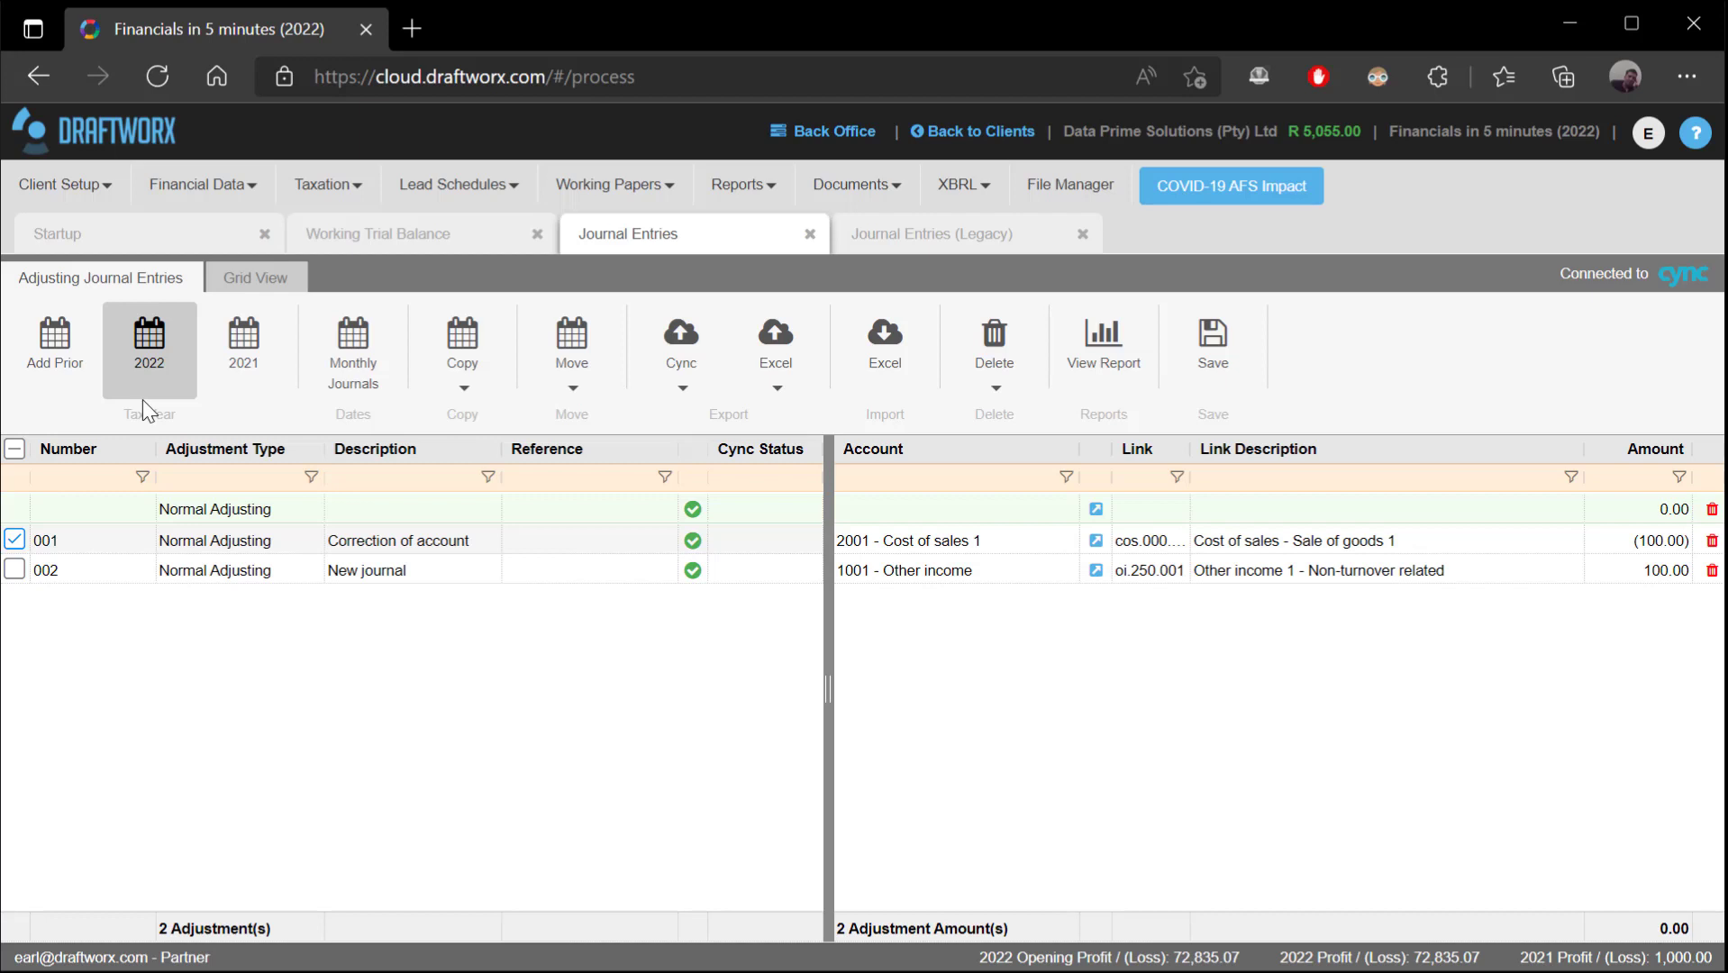
{"action": "left_click", "coordinate": [482, 372]}
{"action": "left_click", "coordinate": [598, 356]}
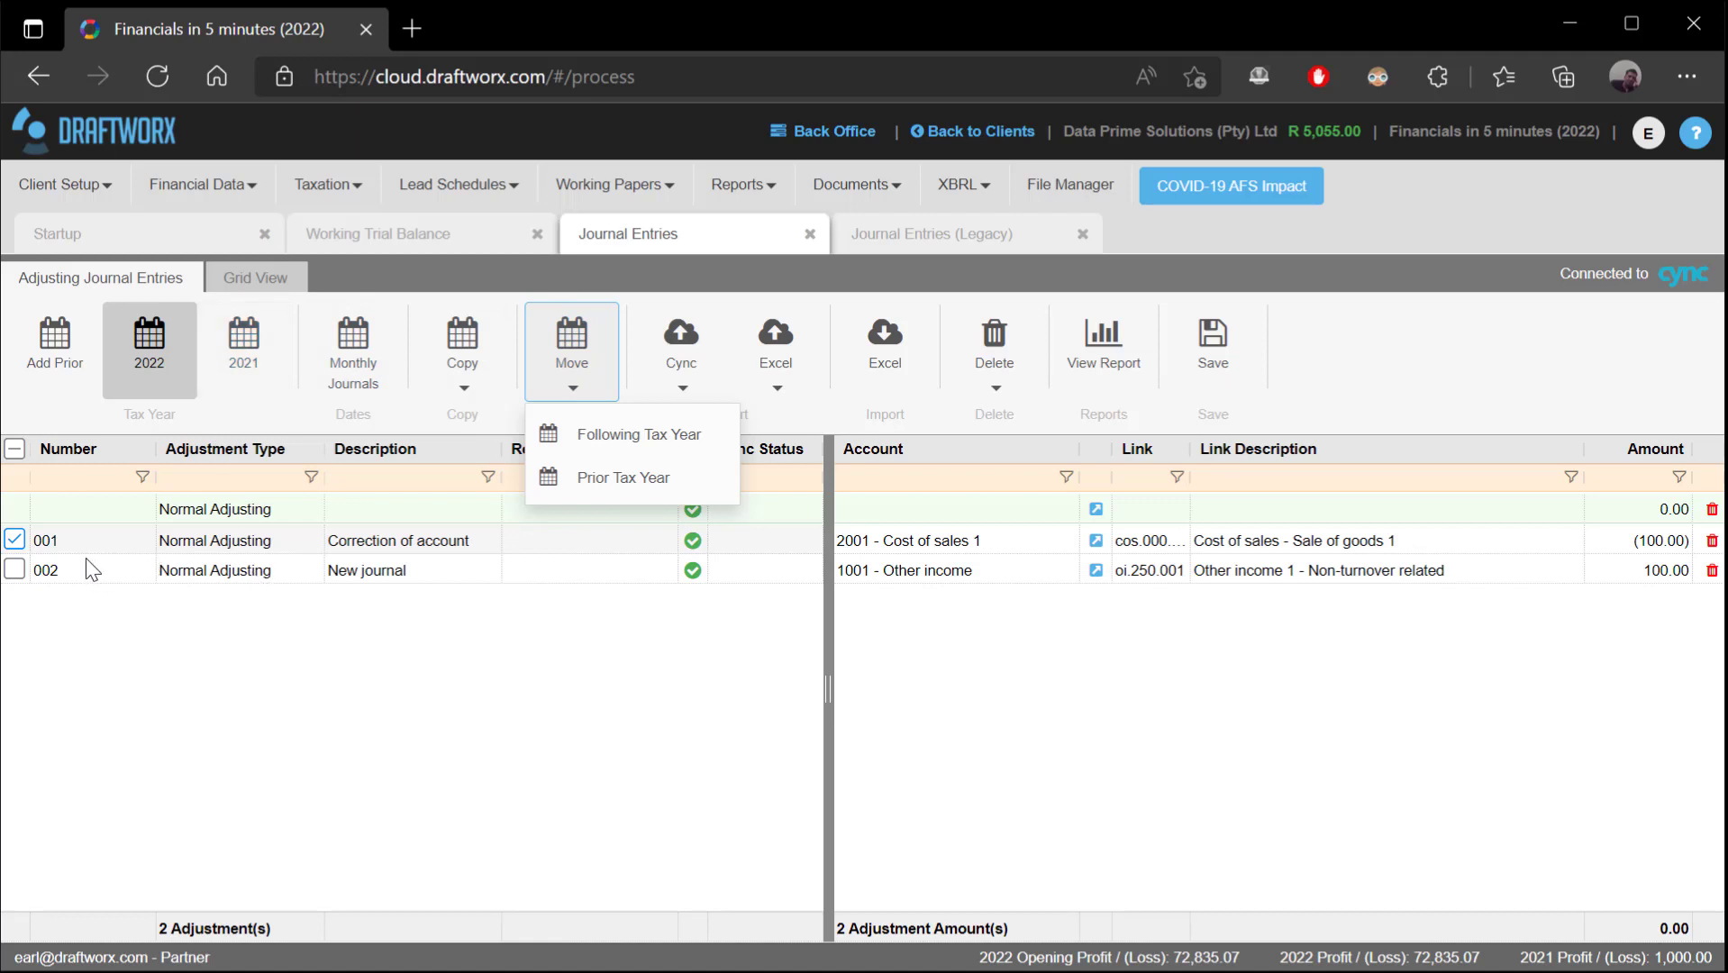
{"action": "left_click", "coordinate": [401, 306]}
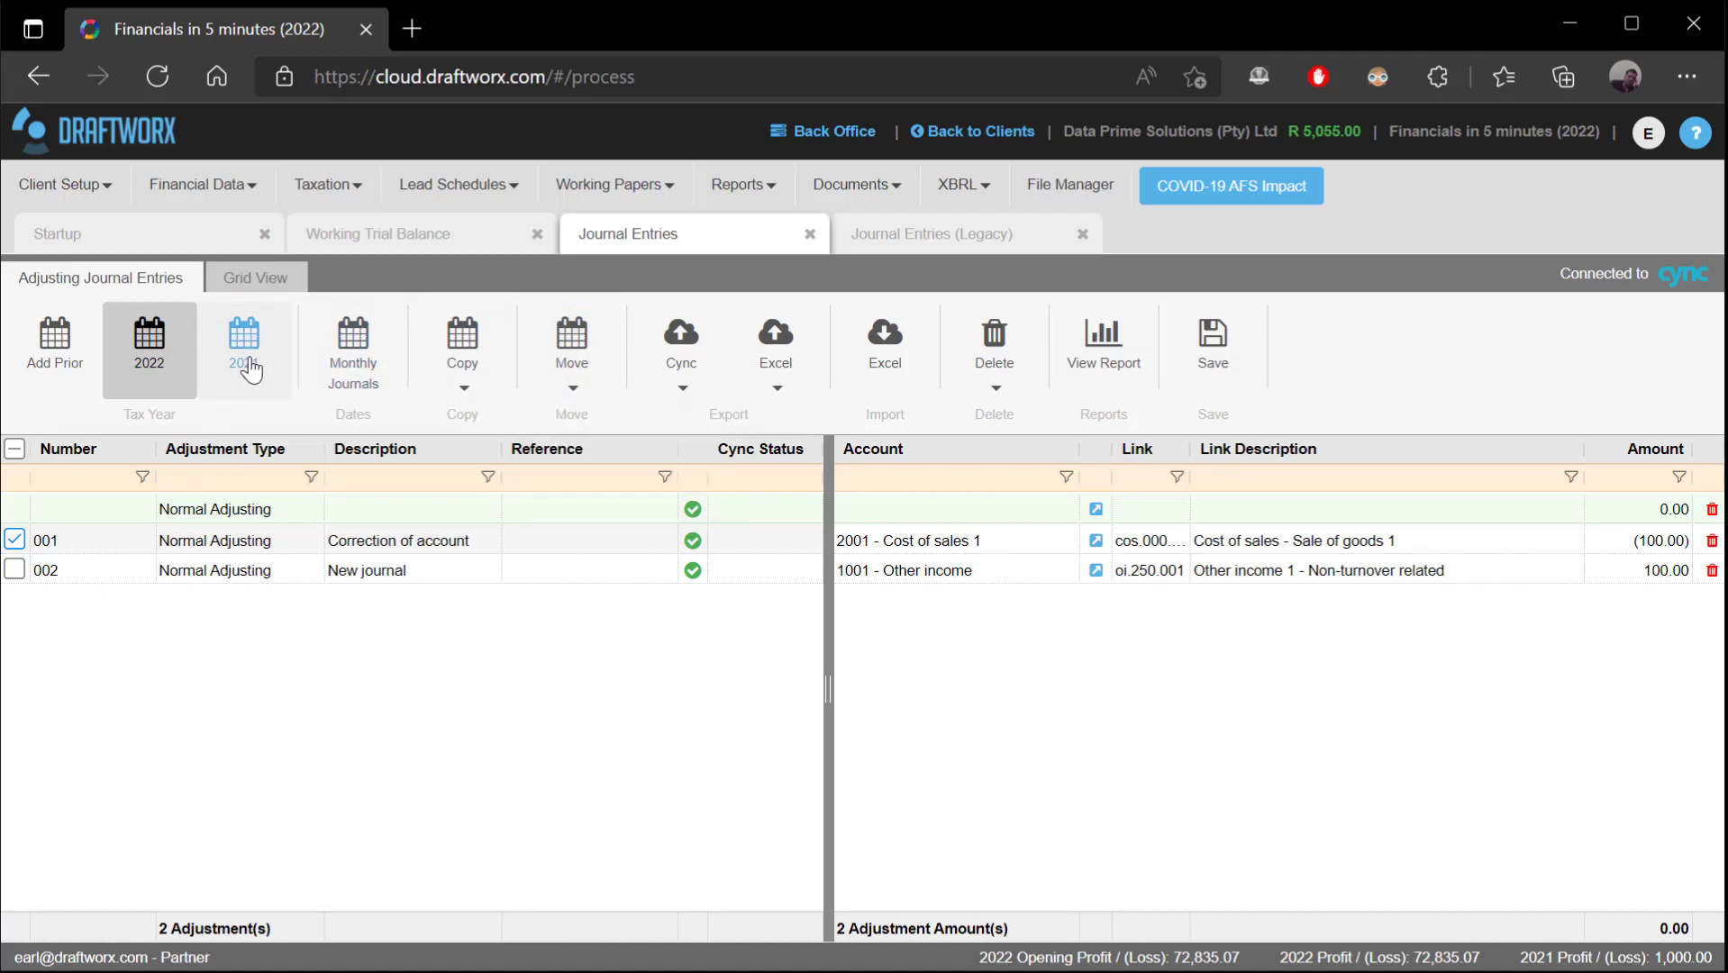
{"action": "left_click", "coordinate": [230, 376]}
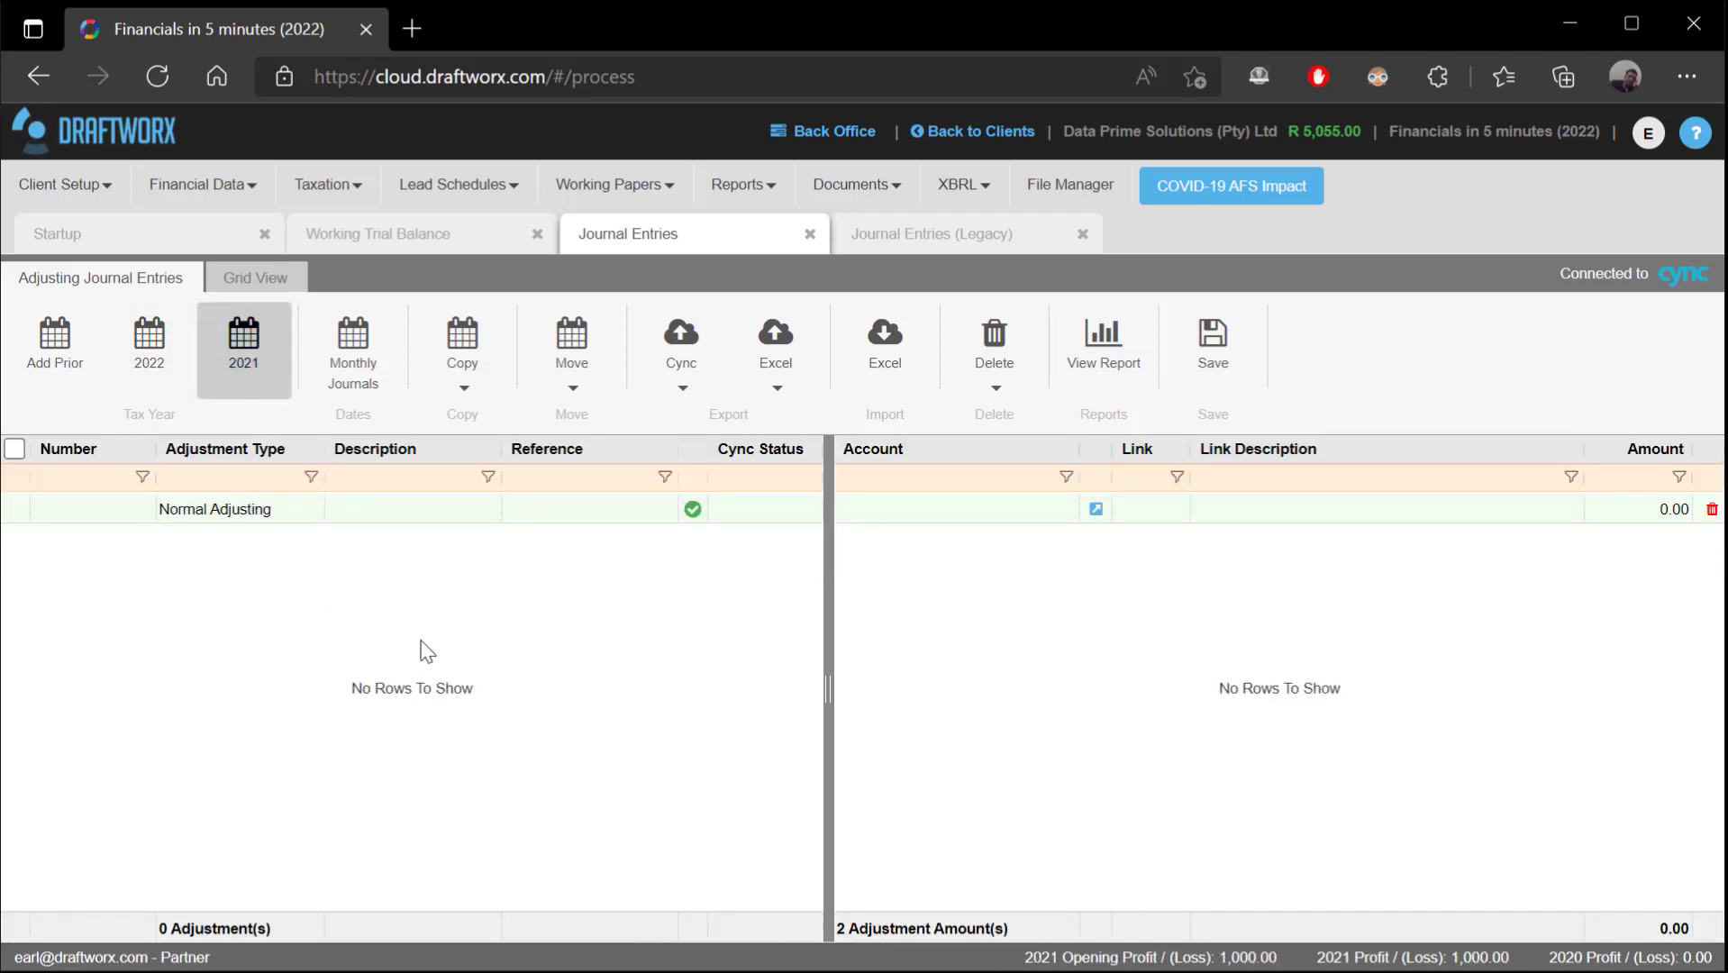
Move journal 001 Correction of account from 2022 into the prior 2021 tax year.
{"action": "left_click", "coordinate": [455, 382]}
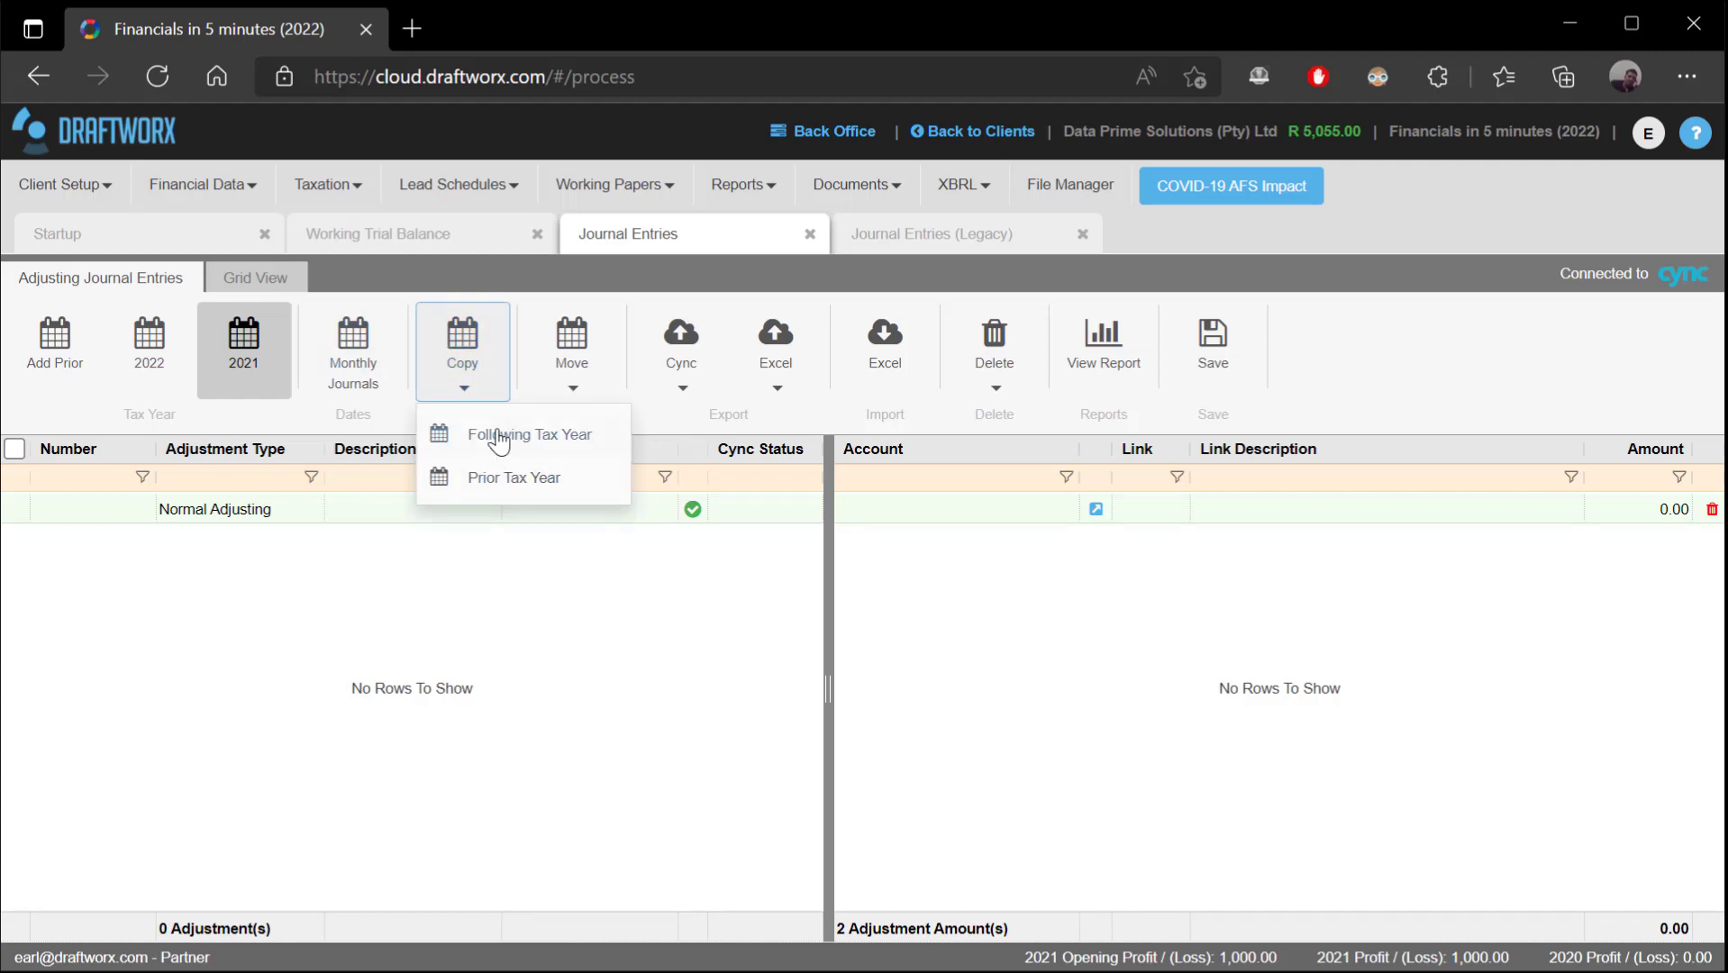
{"action": "left_click", "coordinate": [118, 360]}
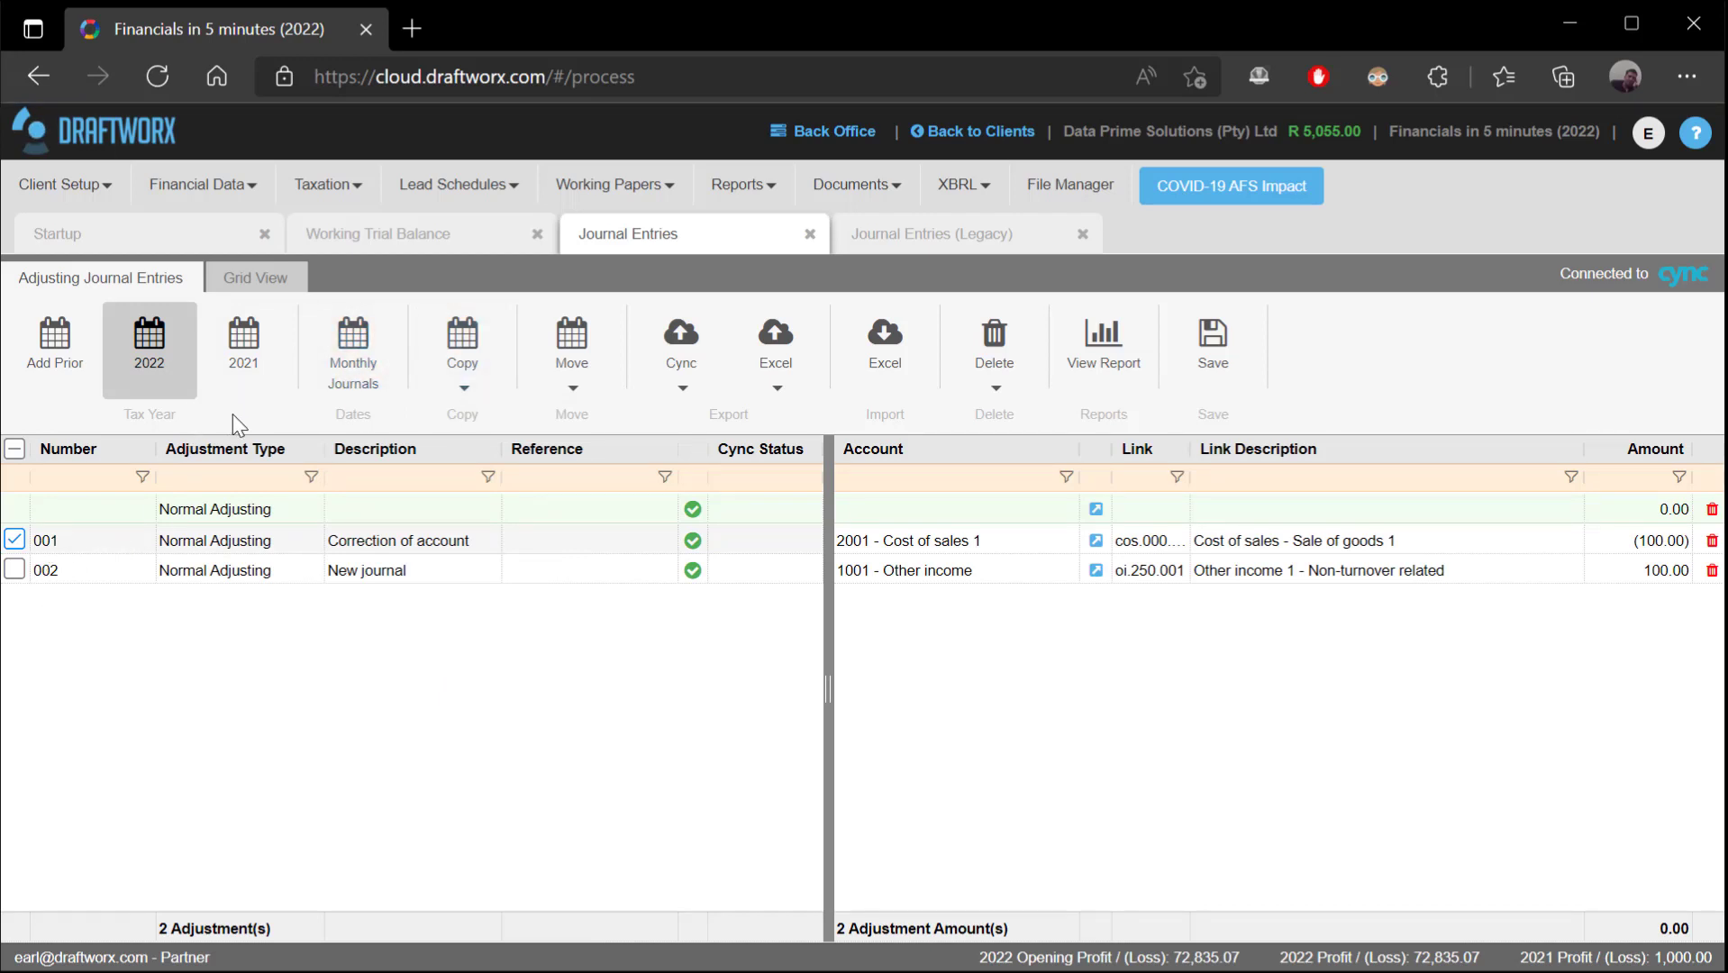
{"action": "left_click", "coordinate": [578, 383]}
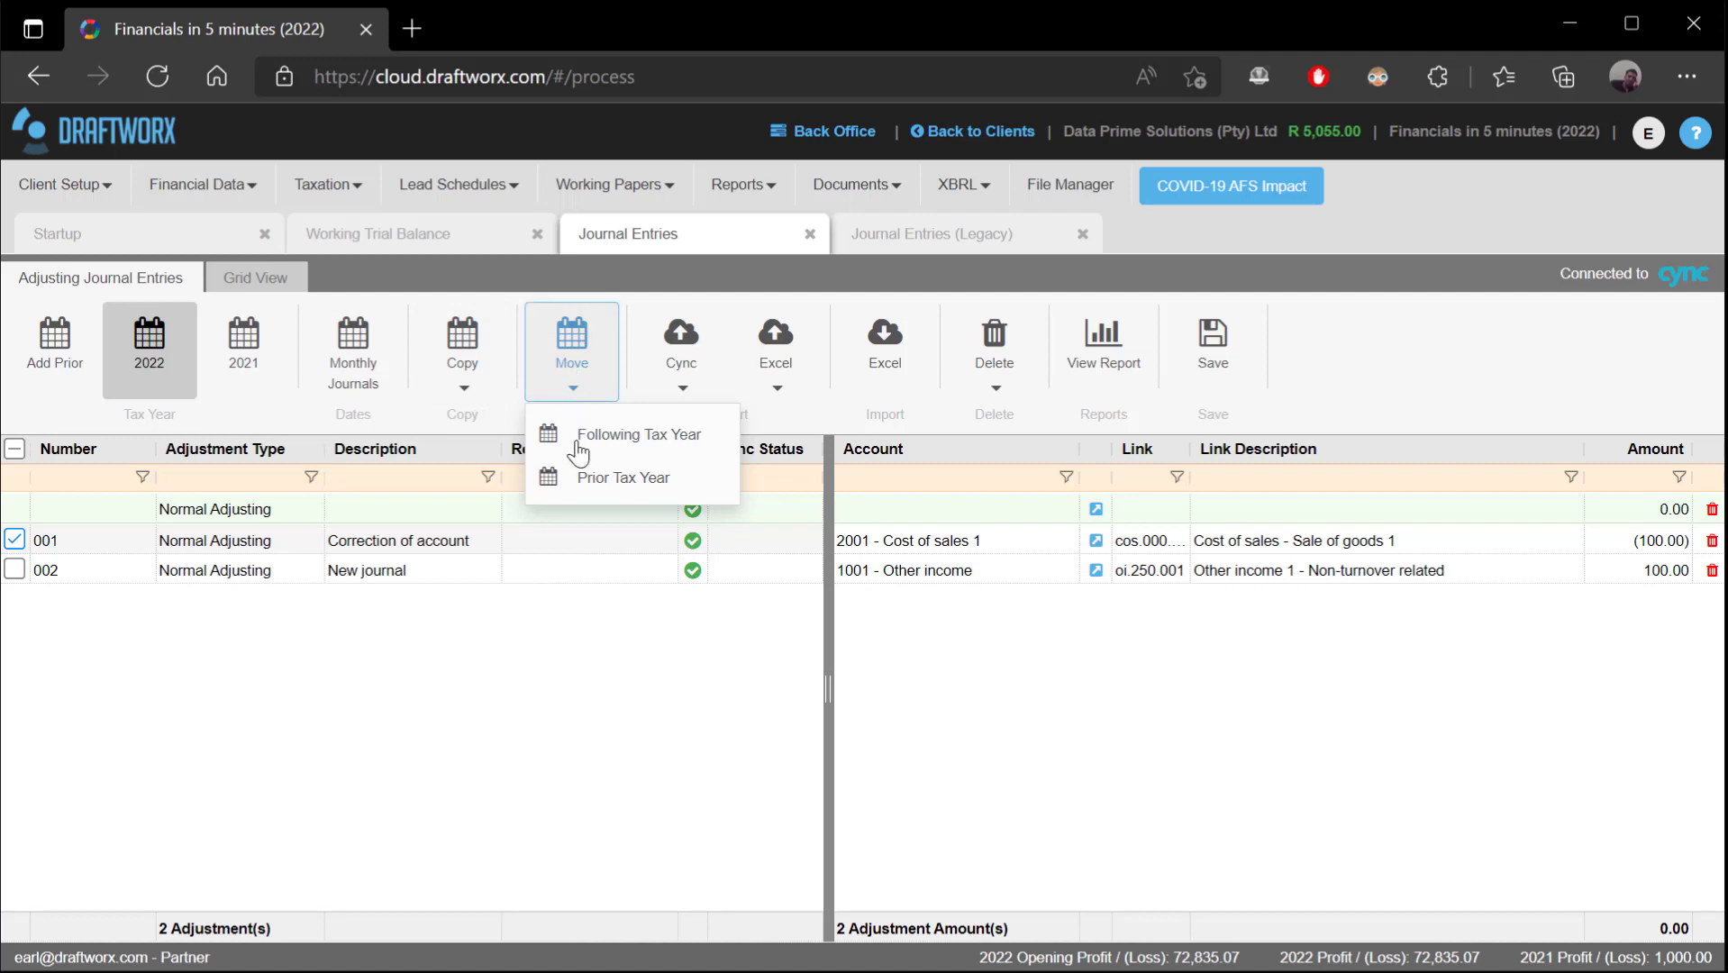
{"action": "left_click", "coordinate": [586, 478]}
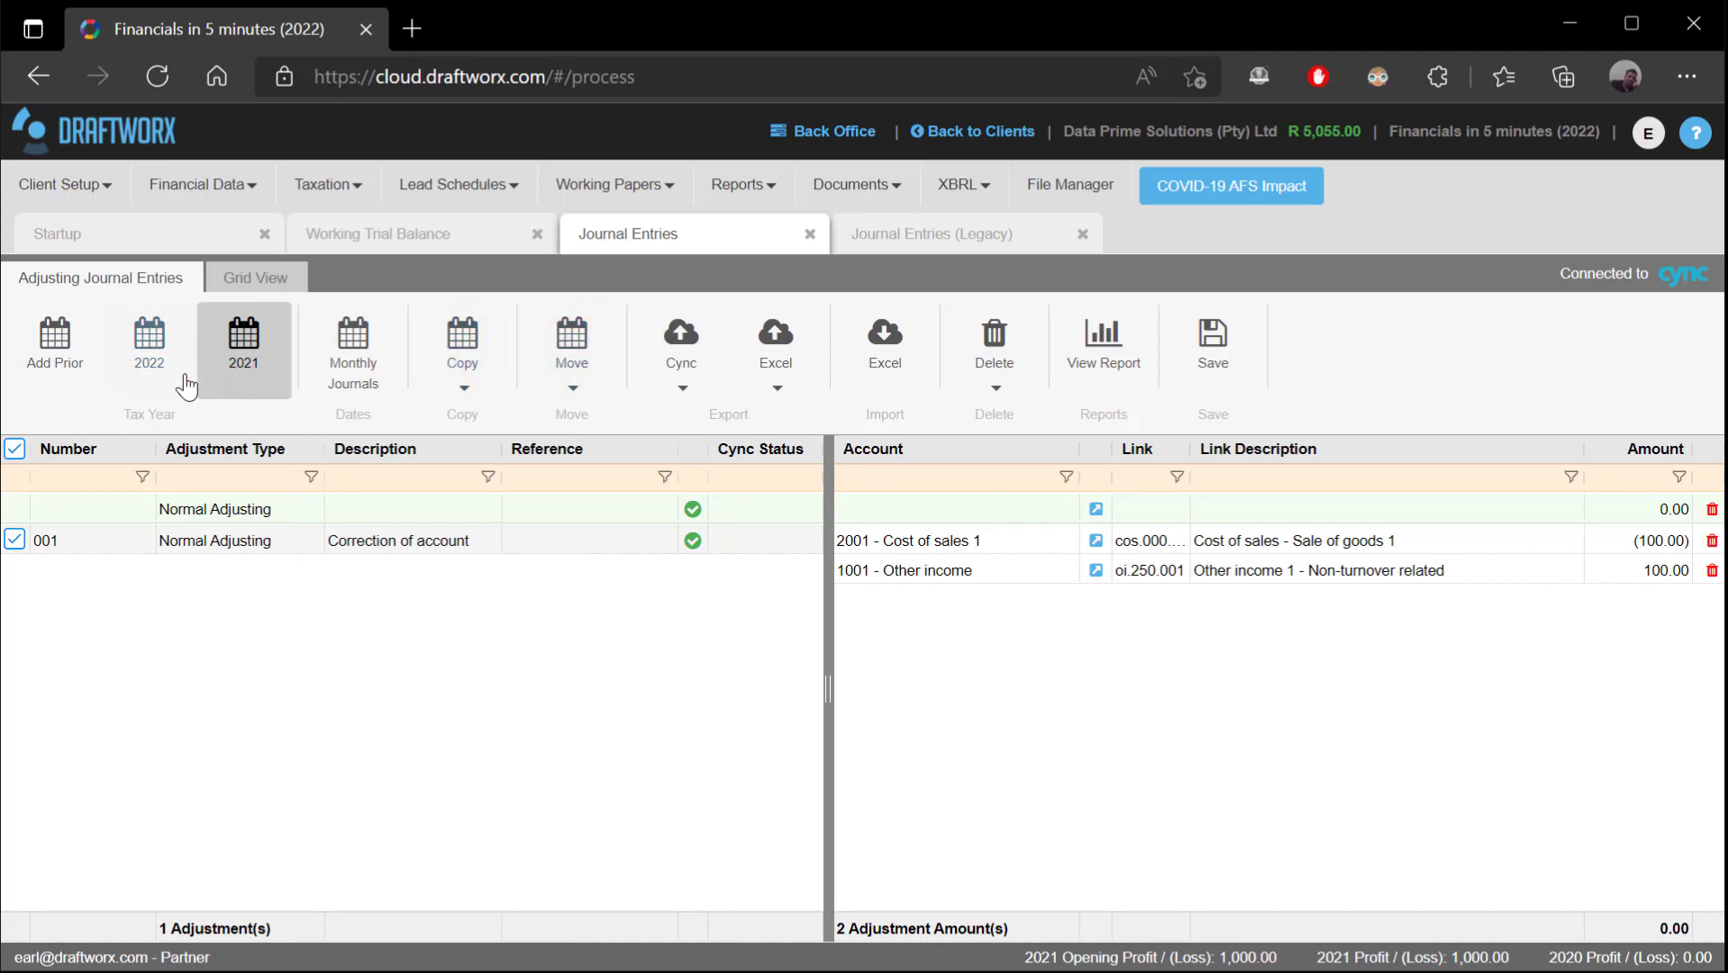
{"action": "left_click", "coordinate": [174, 349]}
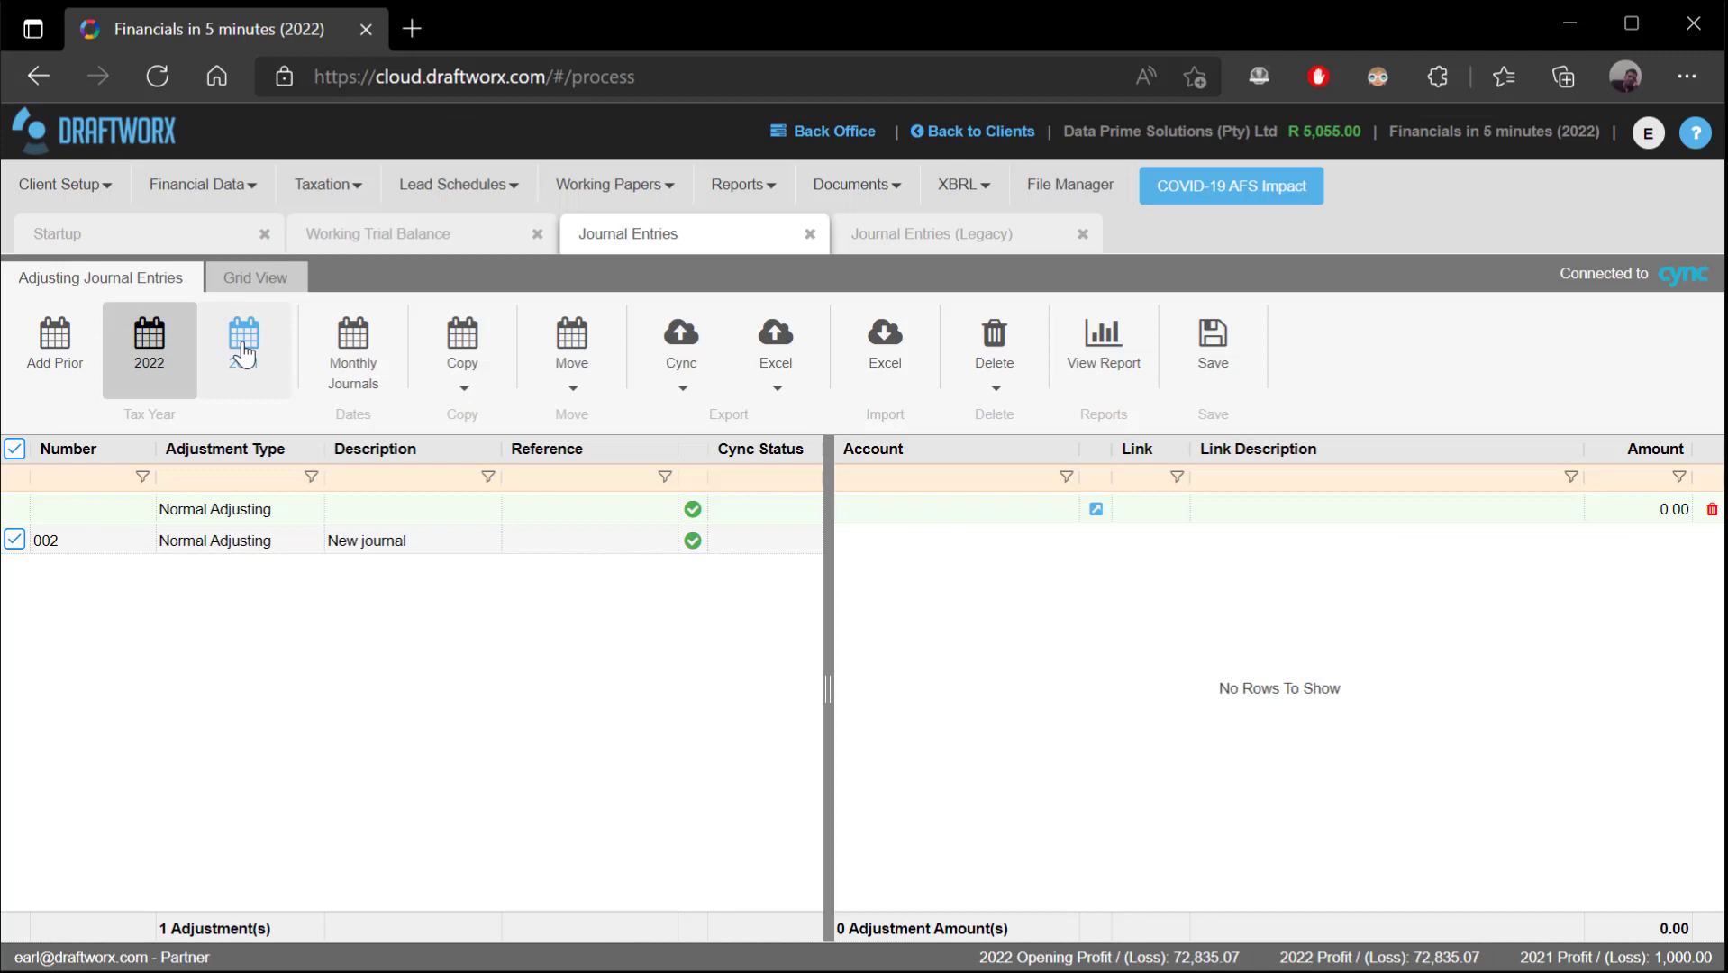
{"action": "left_click", "coordinate": [244, 354]}
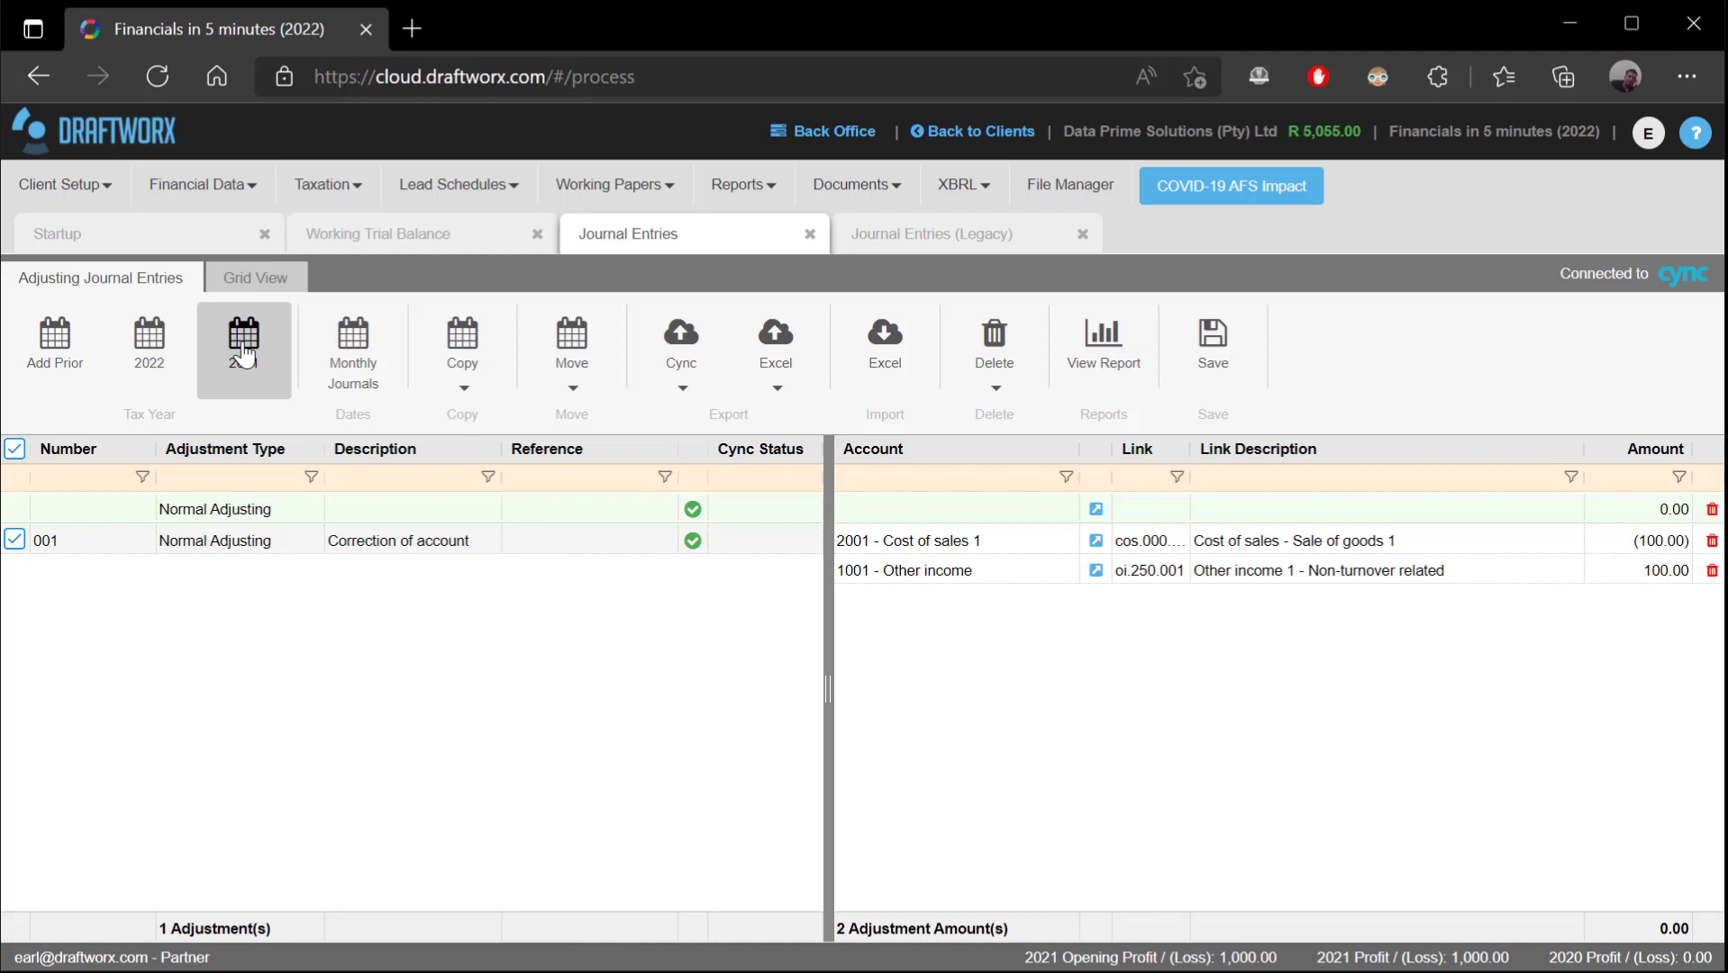
{"action": "left_click", "coordinate": [244, 351]}
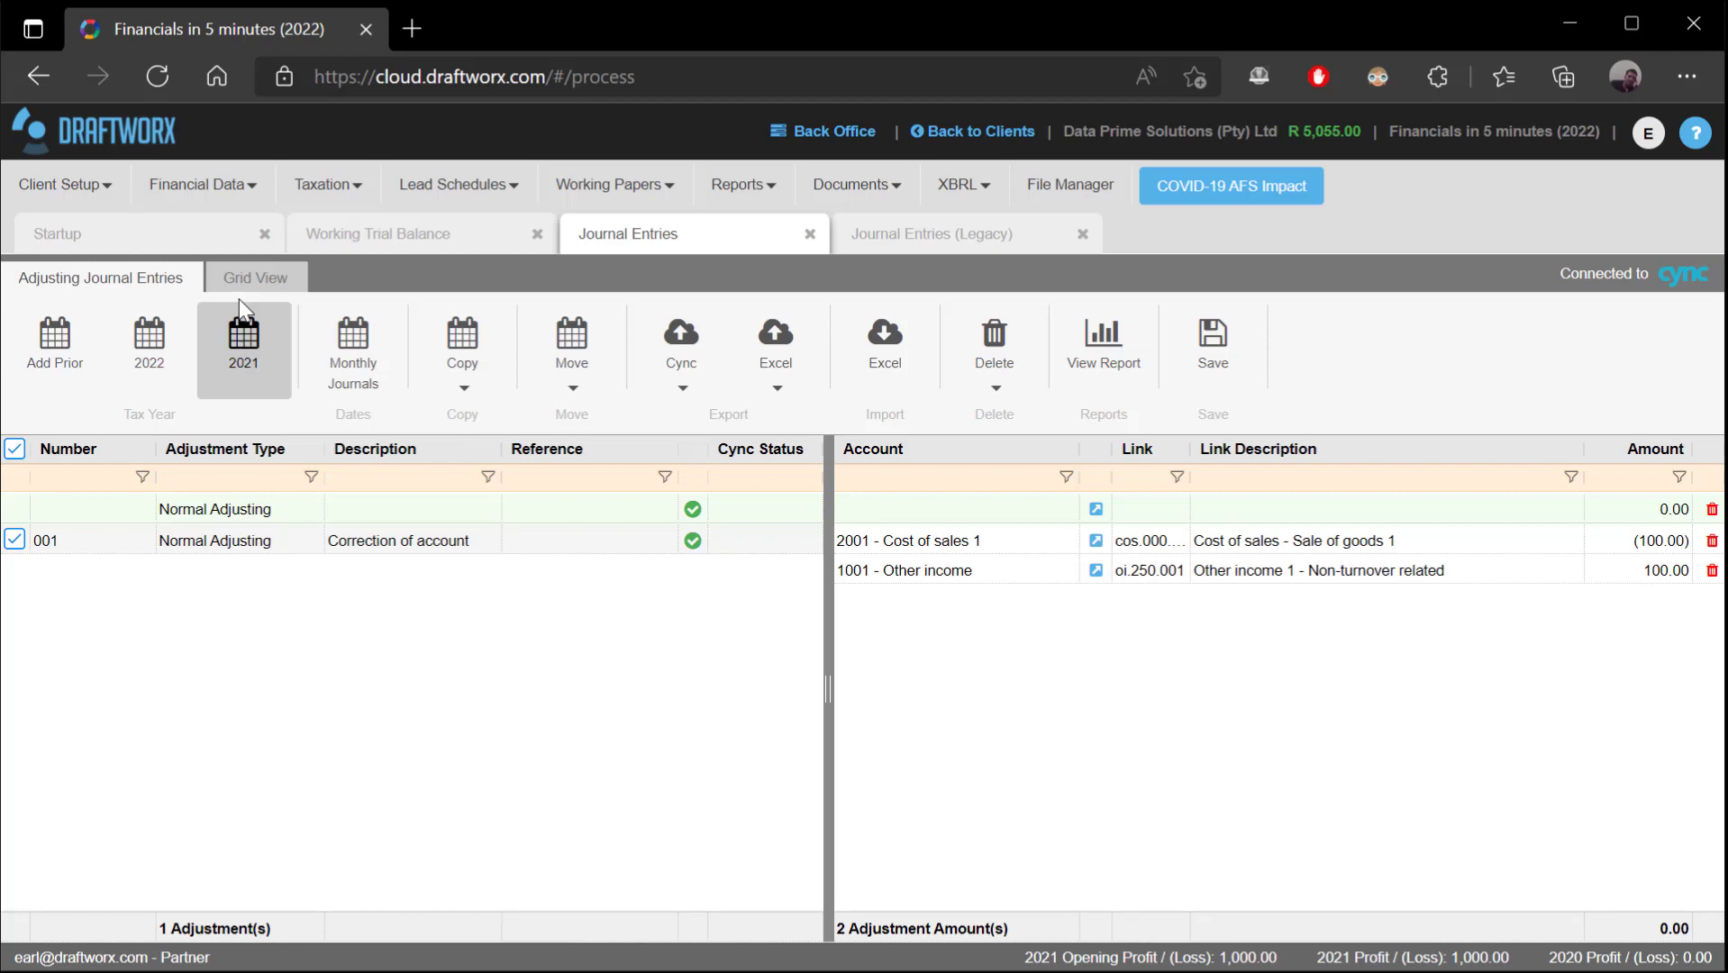